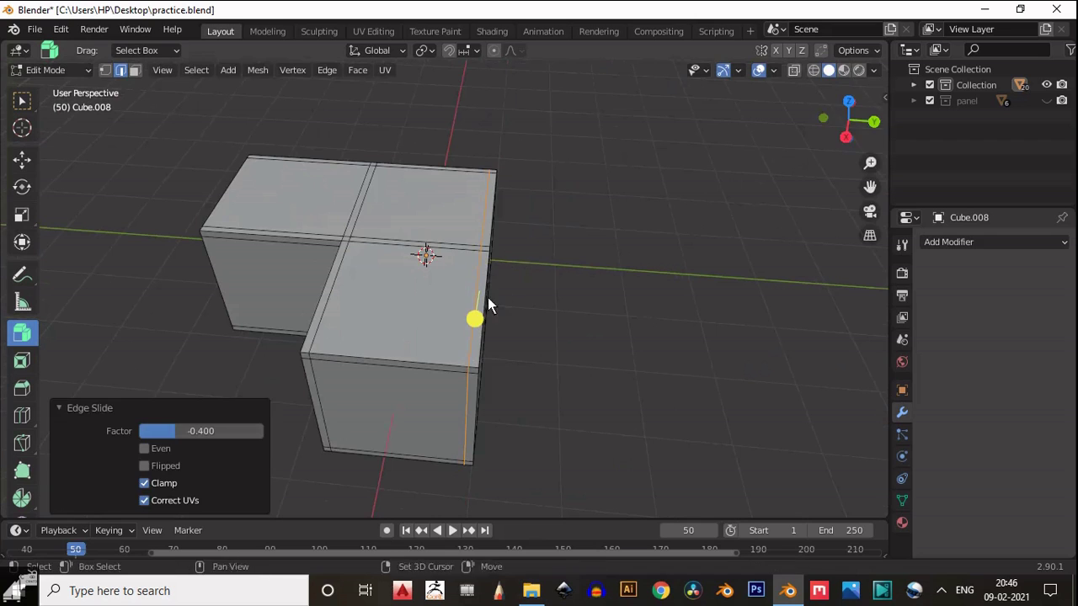
- Add a Subdivision Surface modifier to the L-shaped block
middle_click_drag(474, 315, 551, 332)
left_click(994, 242)
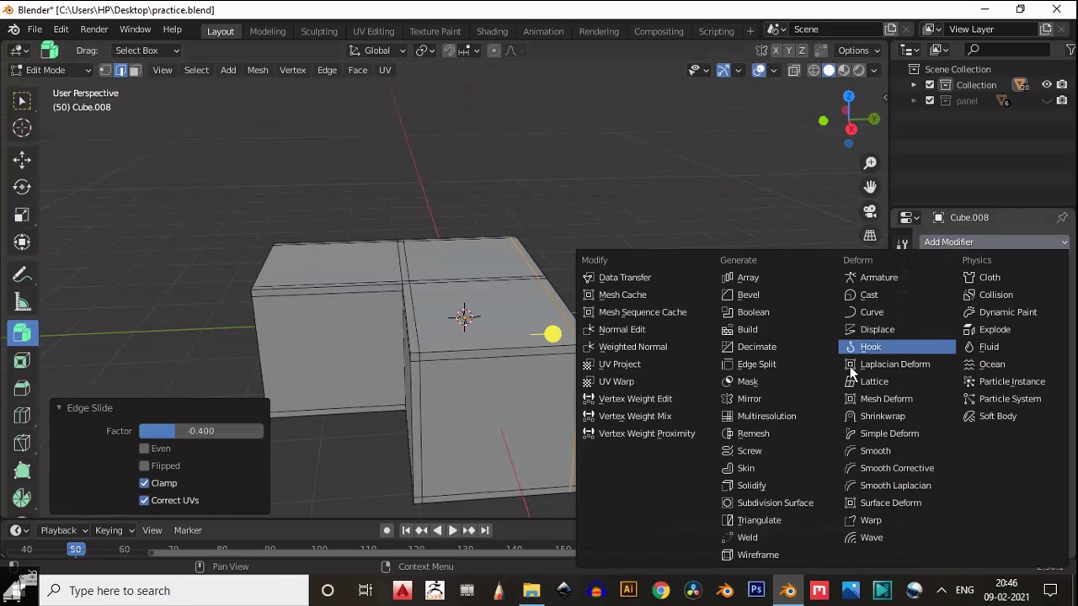
left_click(788, 508)
- Add supporting loop cuts near the end of each arm at factor -0.900 and beside the inner corner in both directions at factor 0.900
mouse_move(448, 332)
middle_mouse_down()
mouse_move(470, 369)
mouse_move(445, 323)
middle_mouse_up()
key("ctrl+r")
left_click(445, 323)
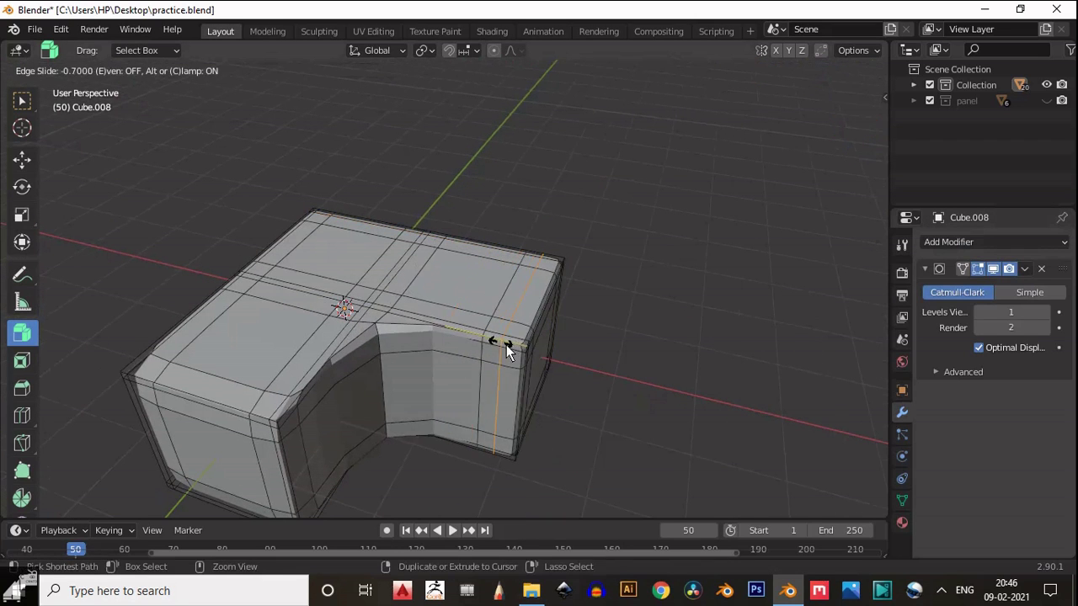
left_click(516, 348)
middle_click_drag(293, 382, 445, 302)
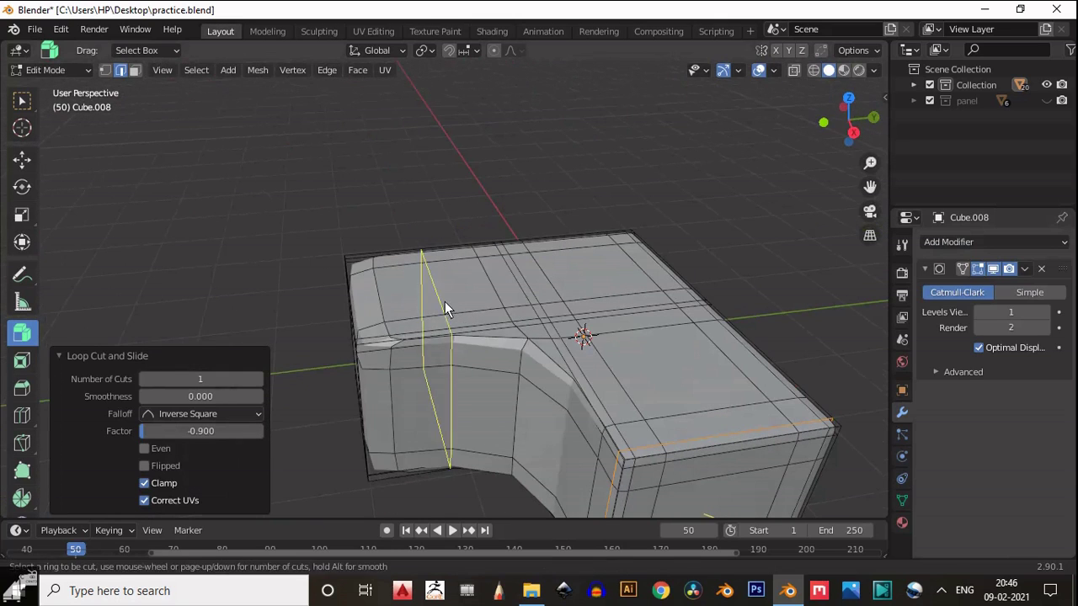
left_click_drag(444, 302, 365, 308)
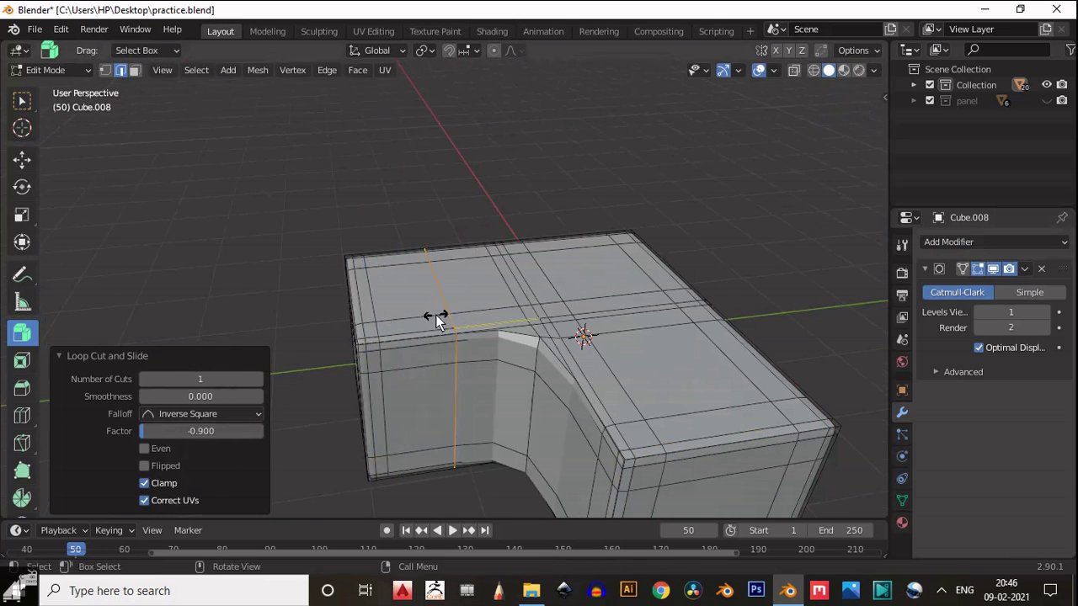
left_click_drag(436, 315, 556, 295)
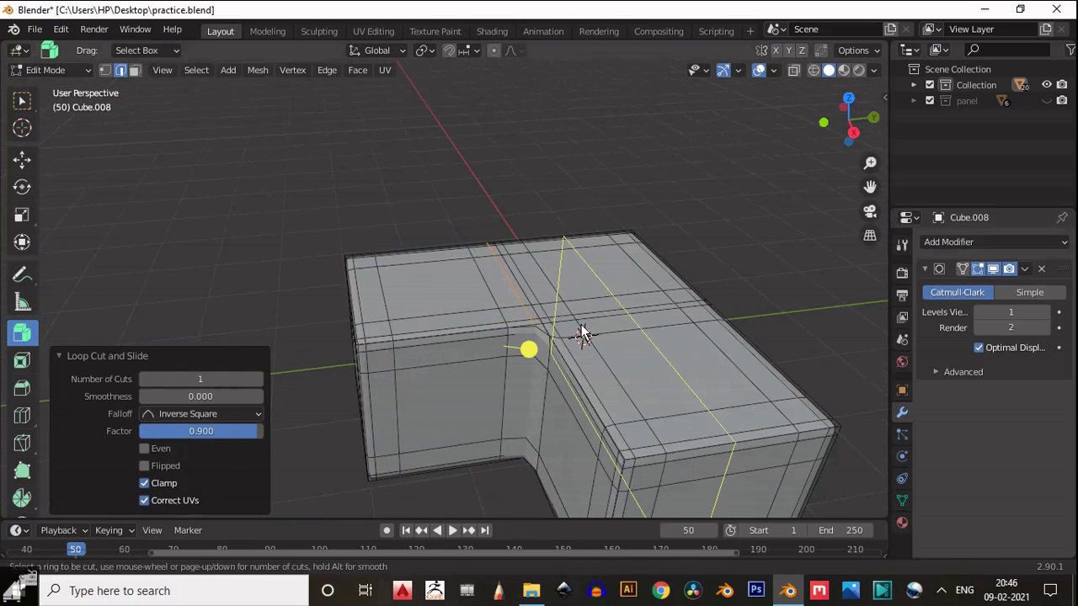
left_click_drag(570, 361, 549, 330)
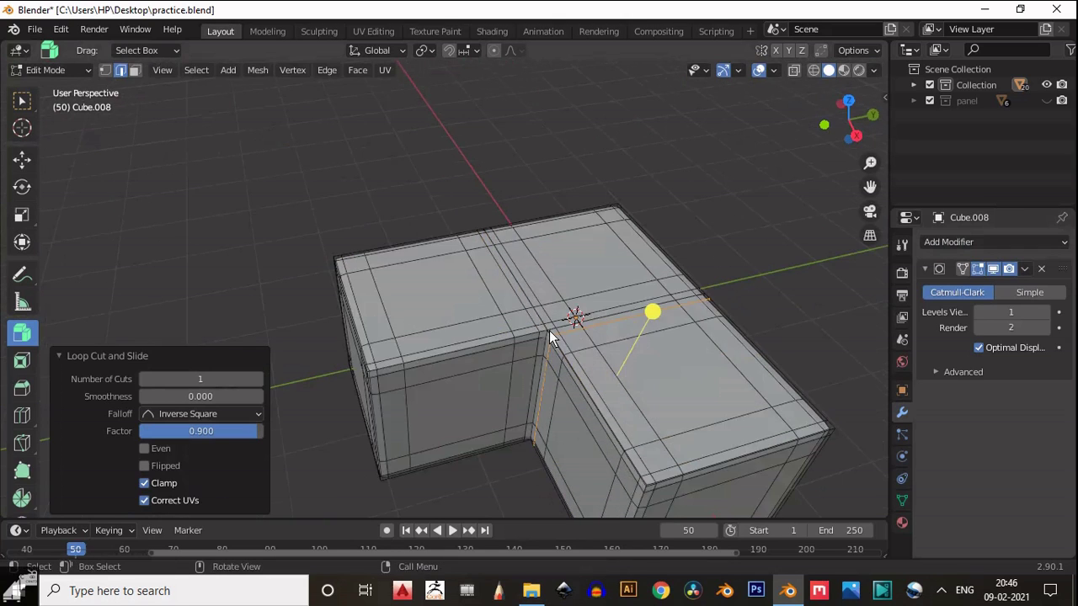
- Return to Object Mode and turn off the subdivision modifier's viewport display
key("Tab")
scroll(567, 308, "up", 5)
scroll(518, 417, "down", 4)
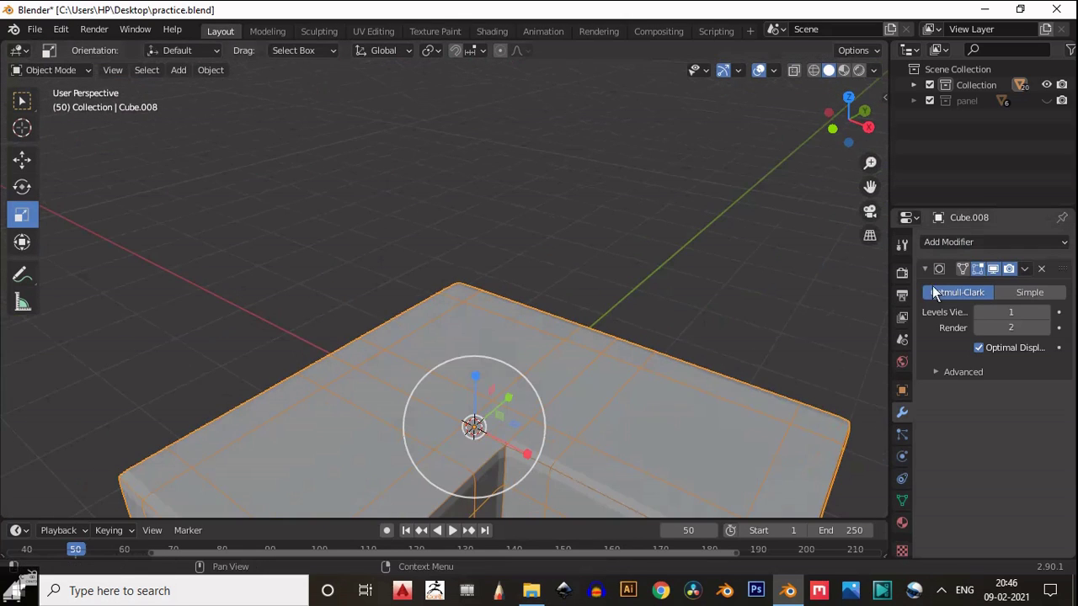
middle_click_drag(589, 278, 460, 275)
scroll(472, 371, "up", 4)
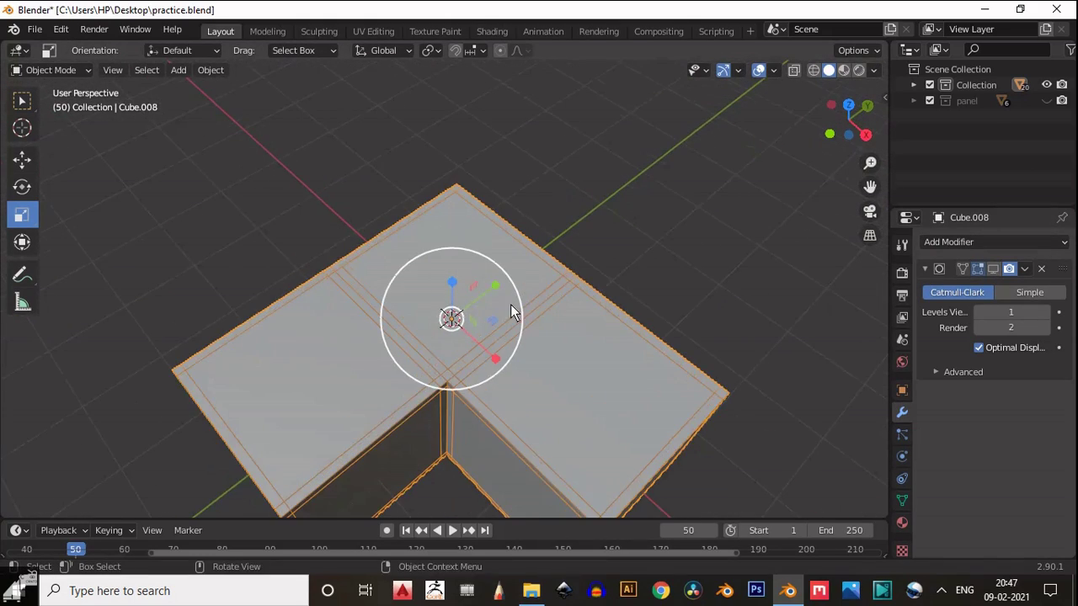
- In Edit Mode, knife a diagonal cut across the top face from the inner corner to the outer corner
scroll(511, 310, "up", 3)
key("Tab")
middle_click_drag(429, 348, 320, 370)
left_click(22, 443)
key("1")
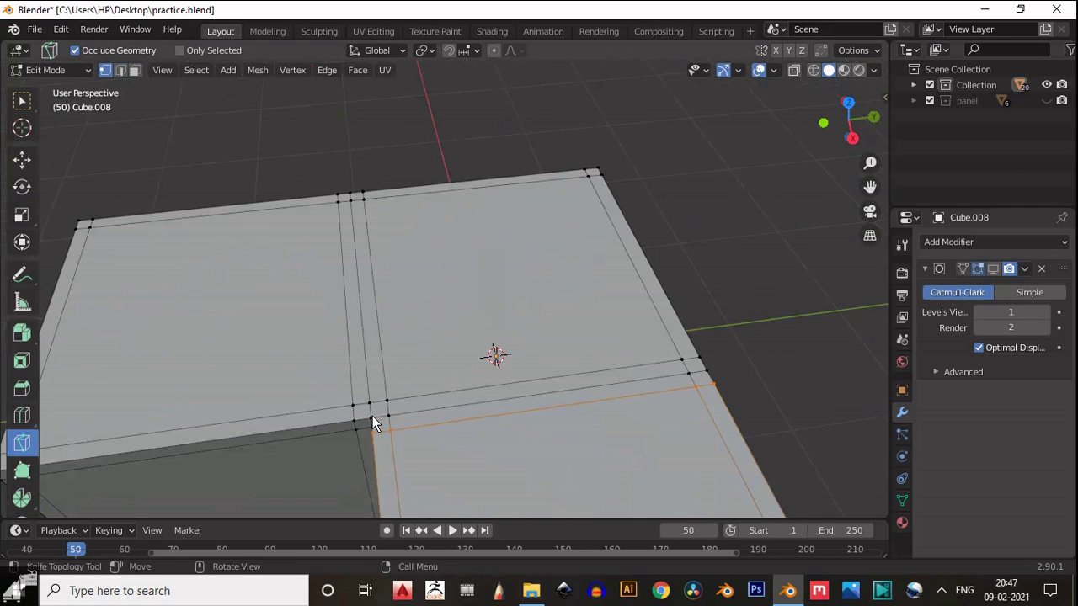
left_click(386, 401)
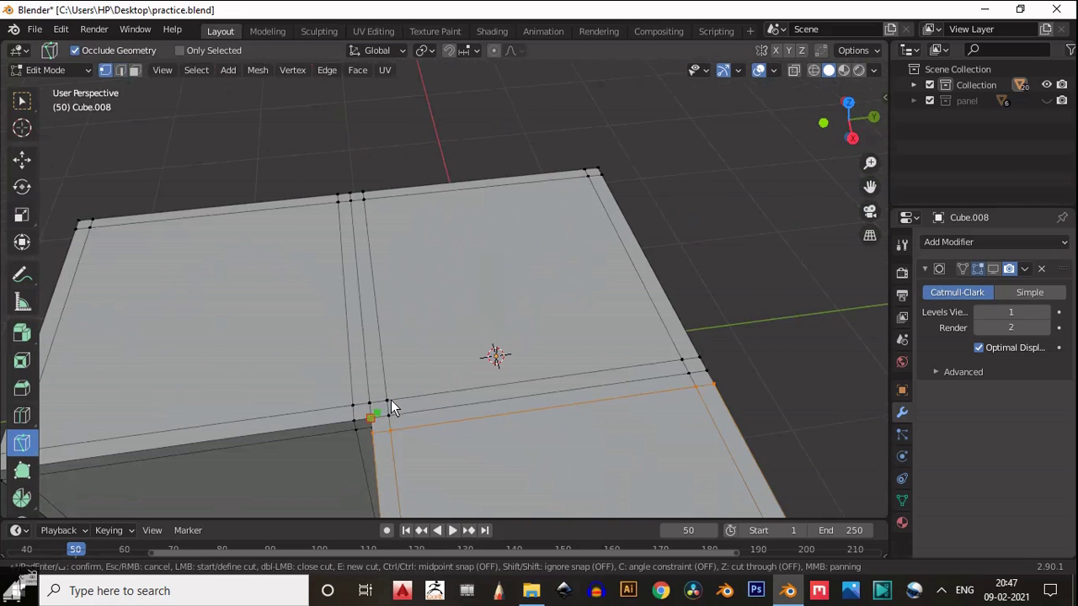
left_click(596, 174)
key("Return")
- Merge the stray vertex at the end of the diagonal cut into the neighbouring corner vertex using At Last
middle_click_drag(601, 149, 410, 368)
key("w")
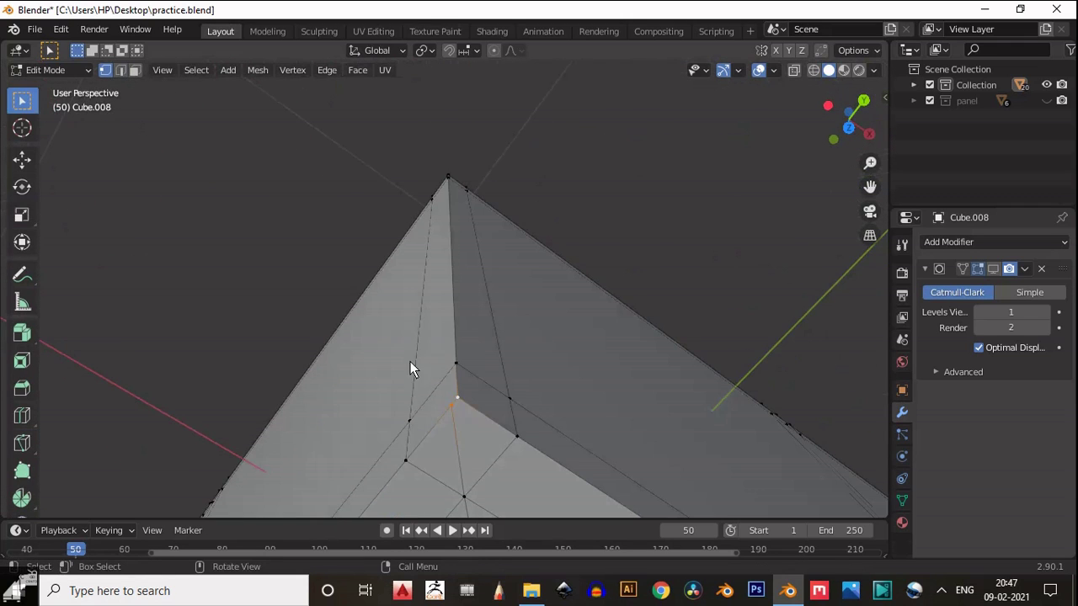
key("m")
left_click(451, 384)
middle_click_drag(474, 314, 37, 406)
left_click(22, 443)
middle_click_drag(182, 312, 467, 338)
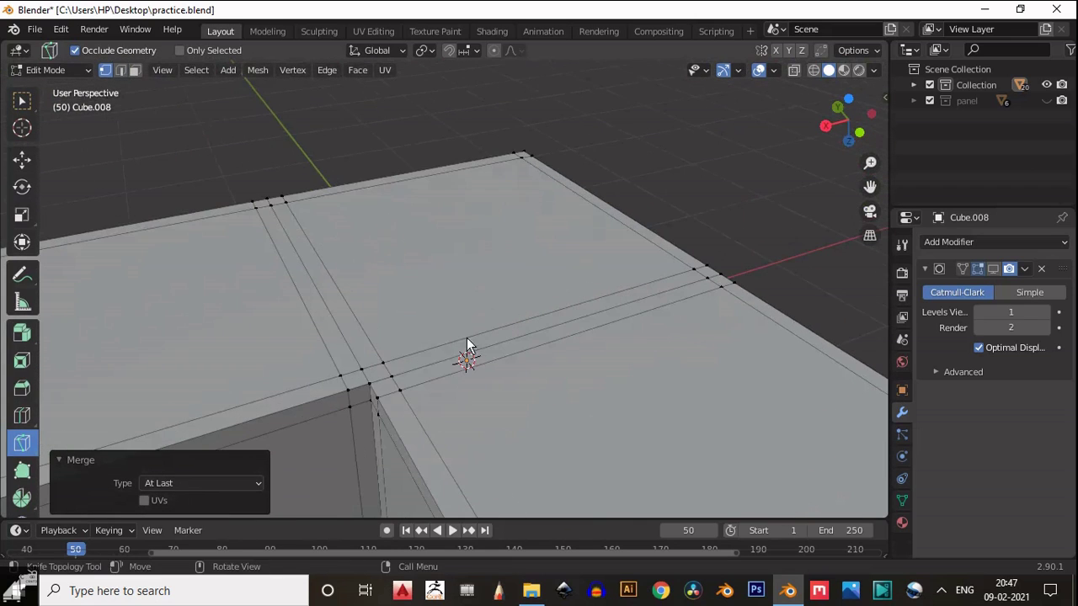
left_click(369, 384)
middle_click_drag(417, 279, 378, 425)
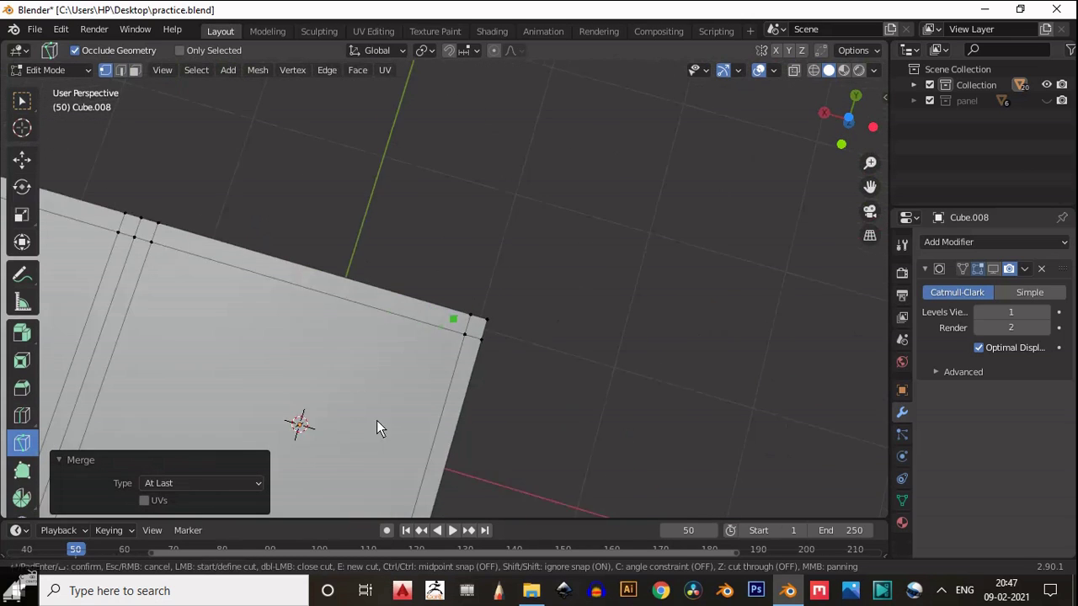
left_click(467, 333)
middle_click_drag(468, 332, 396, 352)
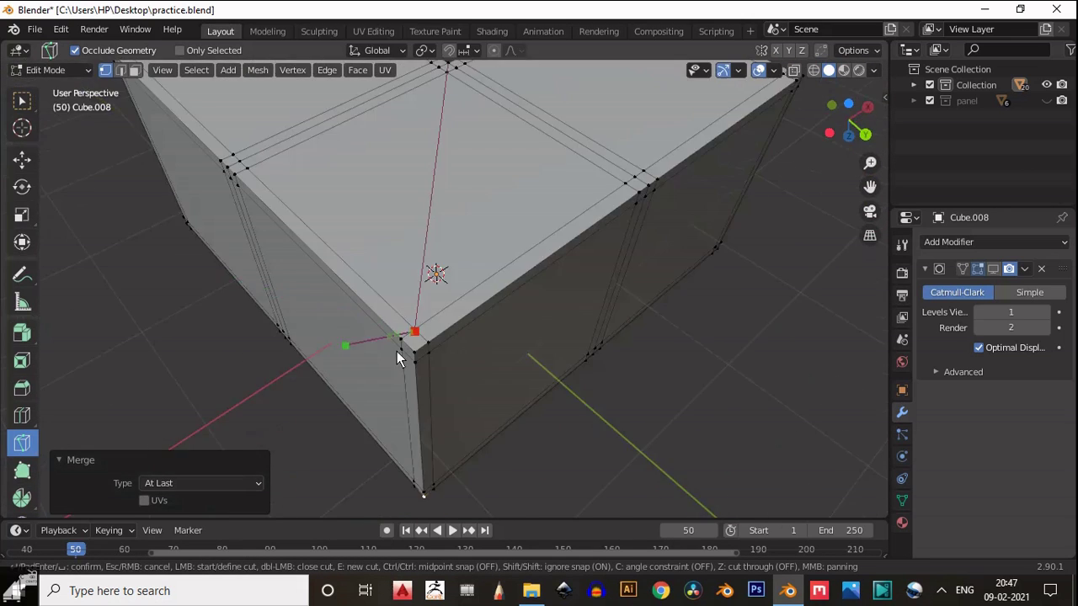
key("Escape")
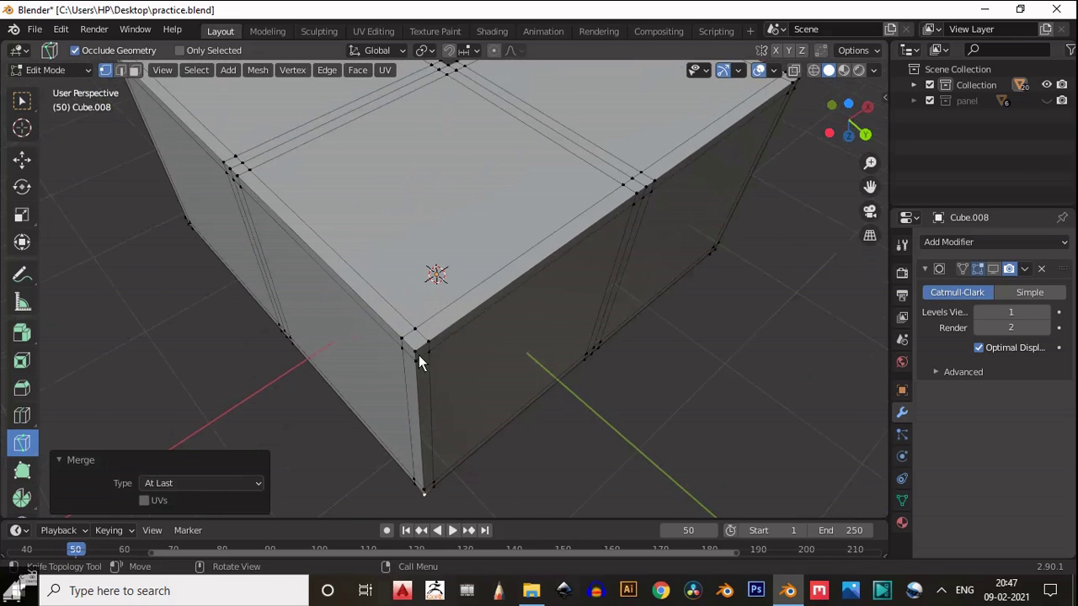
- Knife a diagonal cut across the underside from the outer corner to the inner corner
key("k")
left_click(415, 329)
middle_click_drag(438, 211, 440, 286)
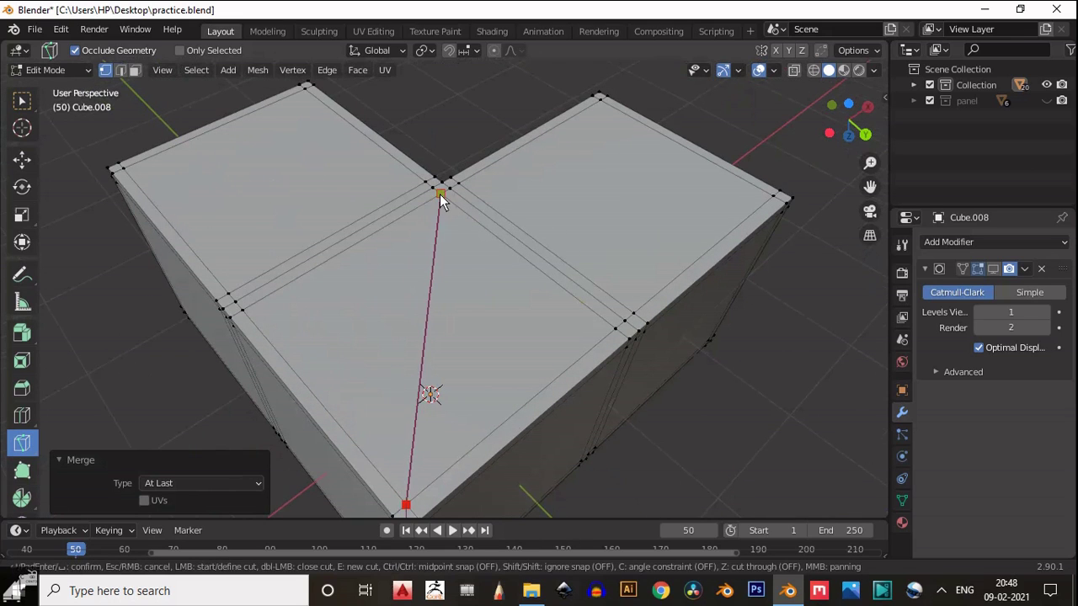
left_click(442, 184)
key("Return")
middle_click_drag(440, 180, 365, 259)
key("w")
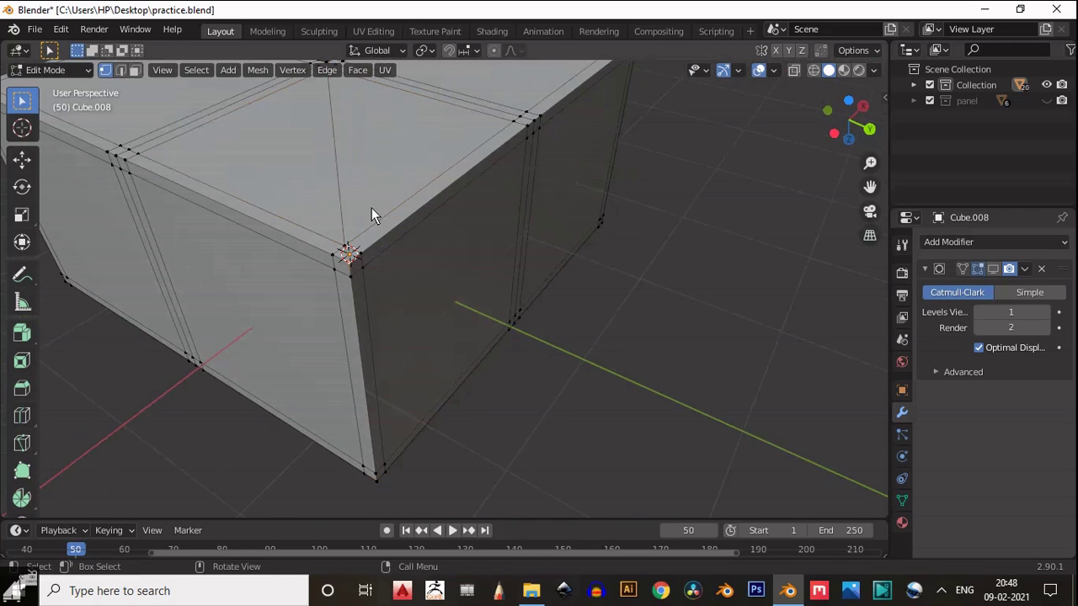
key("g")
right_click(362, 204)
middle_click_drag(370, 216, 449, 212)
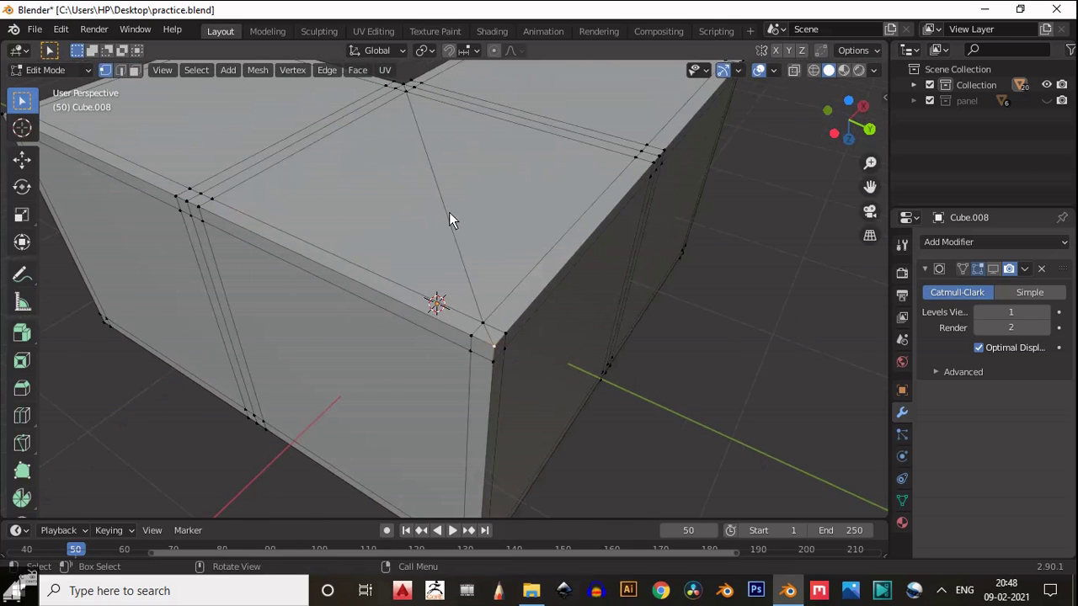
left_click(453, 236)
scroll(452, 235, "down", 2)
key("g")
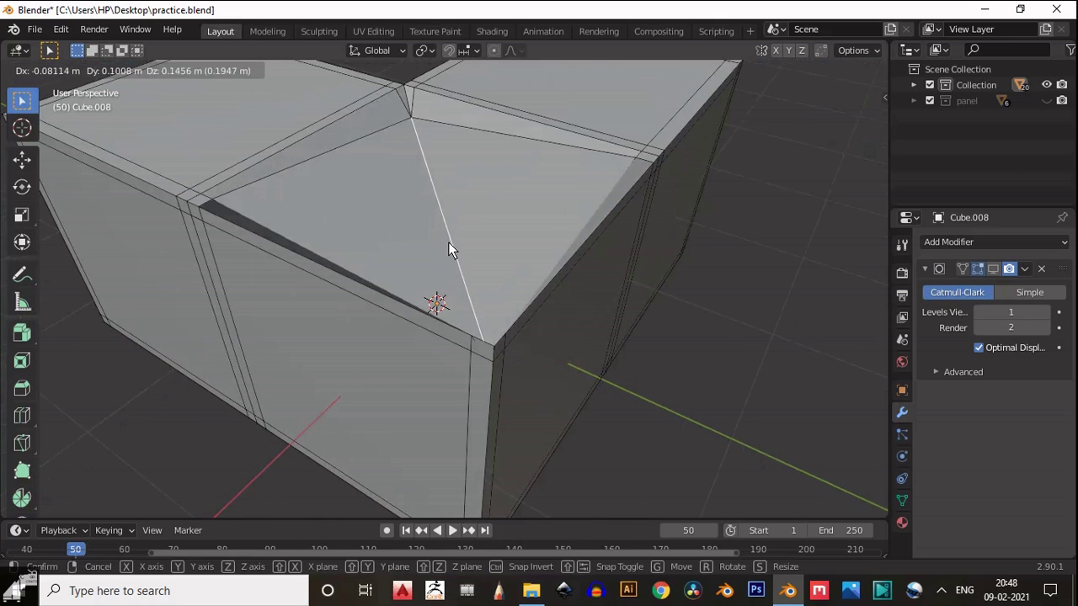
right_click(399, 205)
scroll(399, 206, "down", 3)
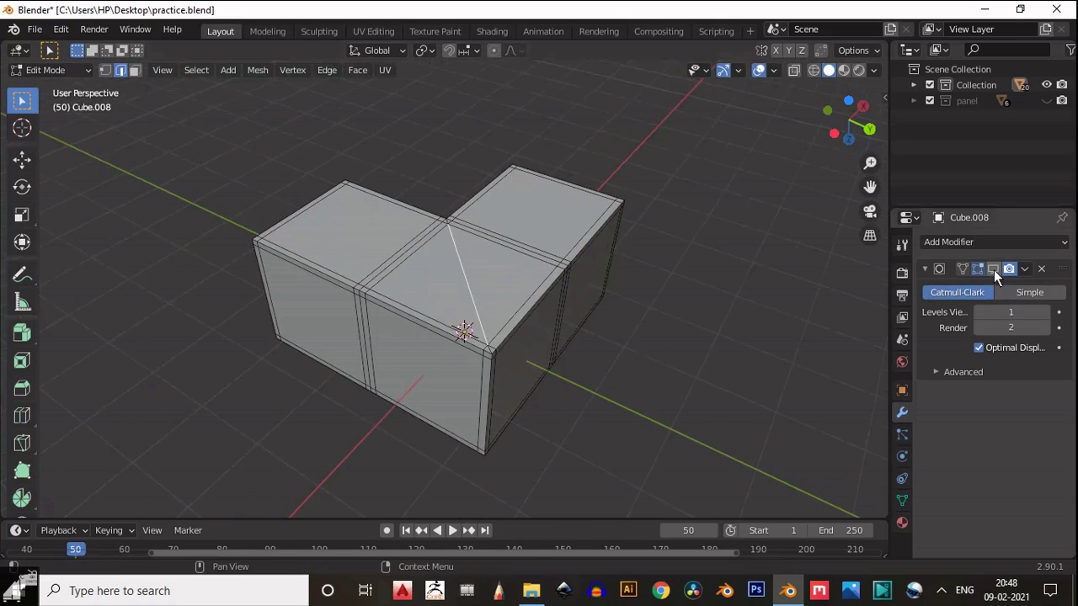
- Show the subdivision modifier in the viewport again and set its viewport level to 2 in Object Mode
left_click(994, 268)
scroll(654, 279, "up", 4)
middle_click_drag(653, 279, 758, 71)
key("Tab")
scroll(721, 334, "down", 3)
key("ctrl+2")
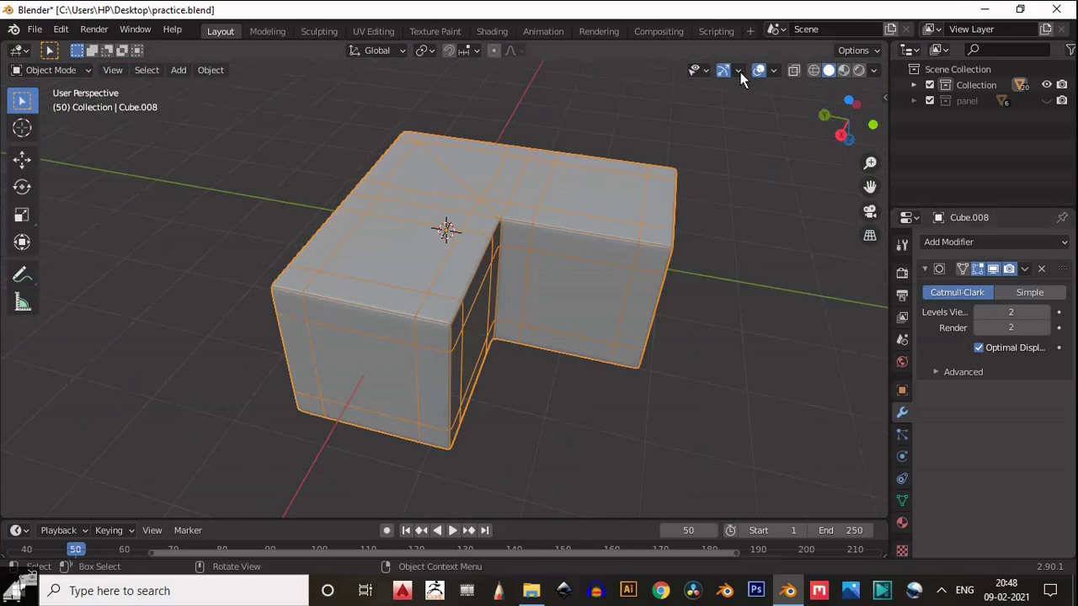
- Turn off the wireframe overlay and shade the block smooth
left_click(773, 70)
left_click(676, 337)
scroll(564, 280, "up", 4)
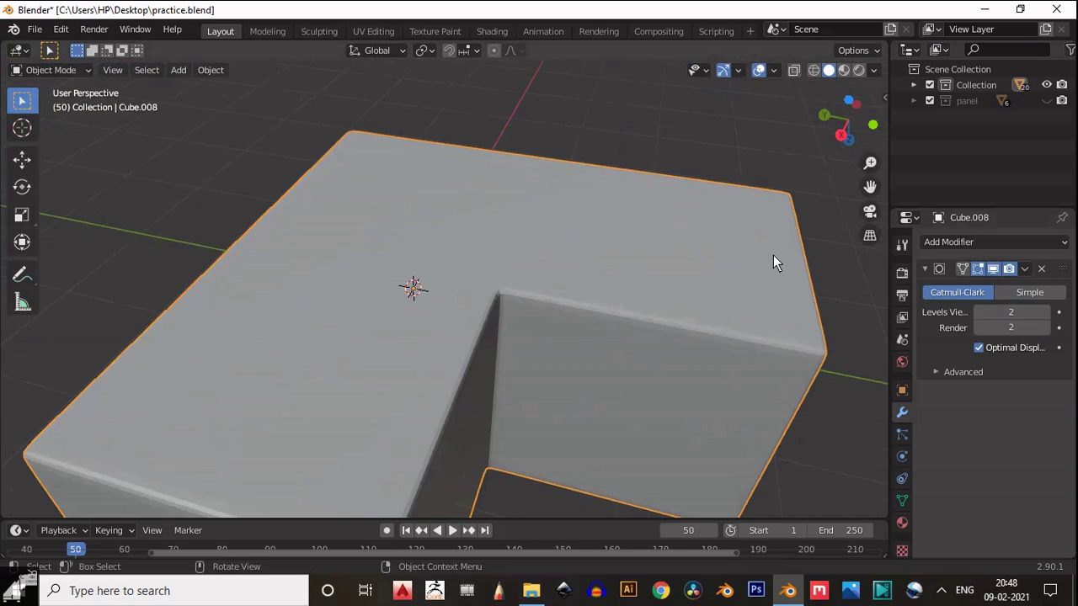
right_click(752, 220)
left_click(740, 230)
middle_click_drag(740, 242, 661, 289)
right_click(655, 276)
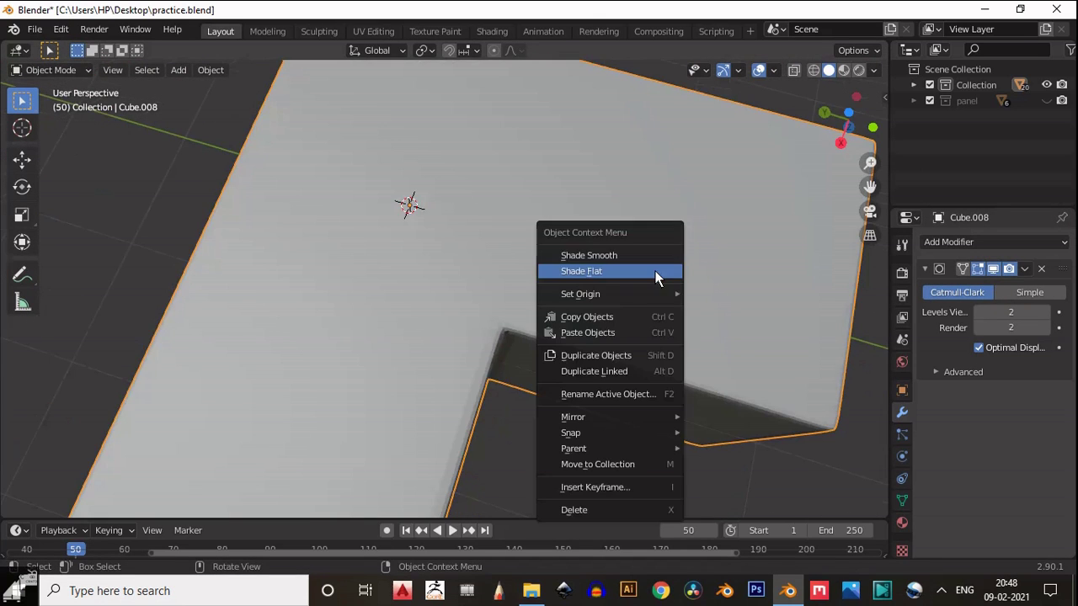
left_click(646, 255)
- Check the smoothed surface around the corner and put the block back into Edit Mode
scroll(620, 243, "down", 3)
scroll(620, 244, "up", 5)
middle_click_drag(620, 244, 199, 283)
scroll(199, 284, "down", 4)
key("Tab")
middle_click_drag(408, 291, 458, 368)
key("ctrl+r")
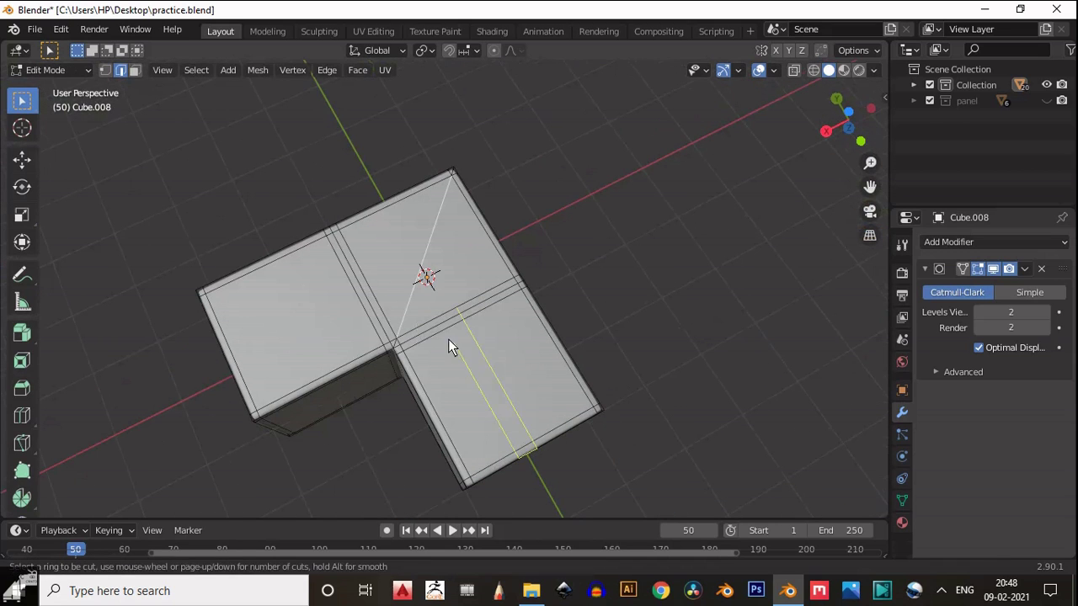
scroll(440, 259, "up", 4)
right_click(441, 261)
scroll(420, 363, "up", 5)
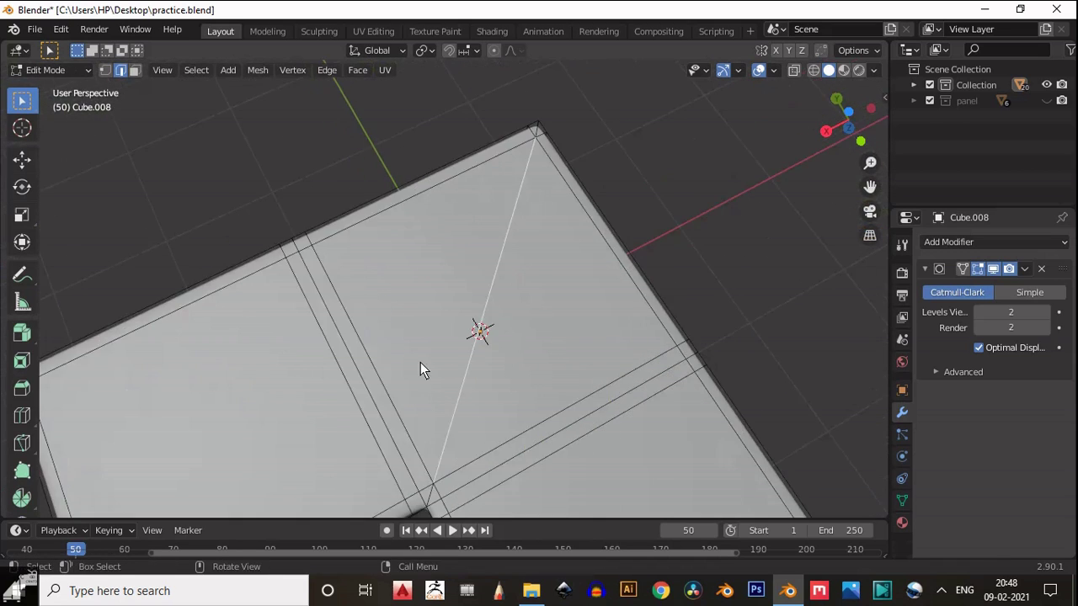
- Dissolve the surplus edge loops beside the diagonal in both directions, keeping one loop across each arm
left_click(373, 395, "alt")
left_click(372, 397, "alt+shift")
left_click(495, 460, "alt+shift")
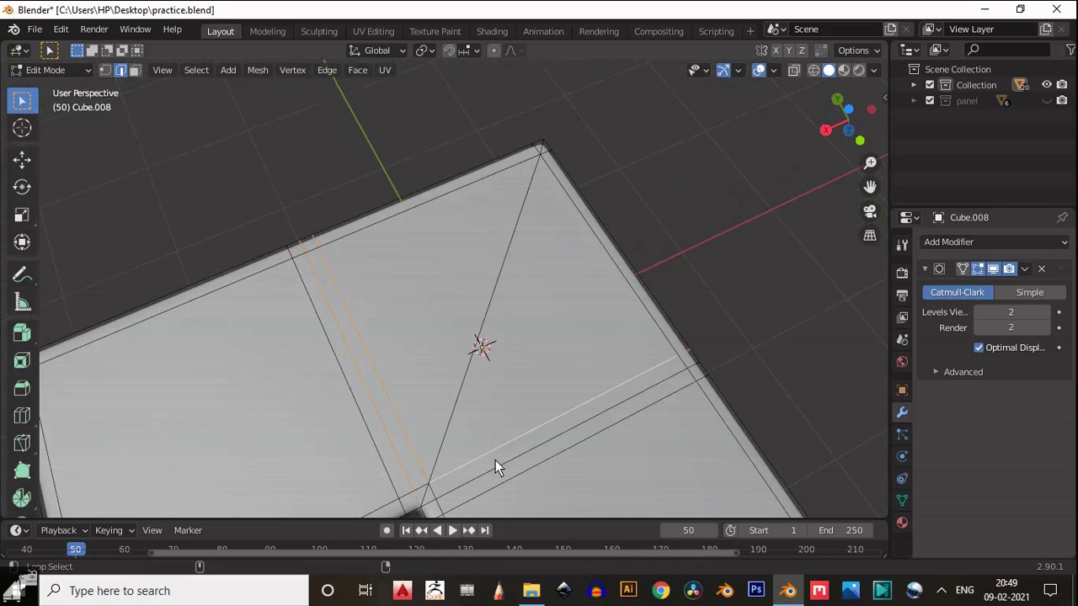
key("ctrl+x")
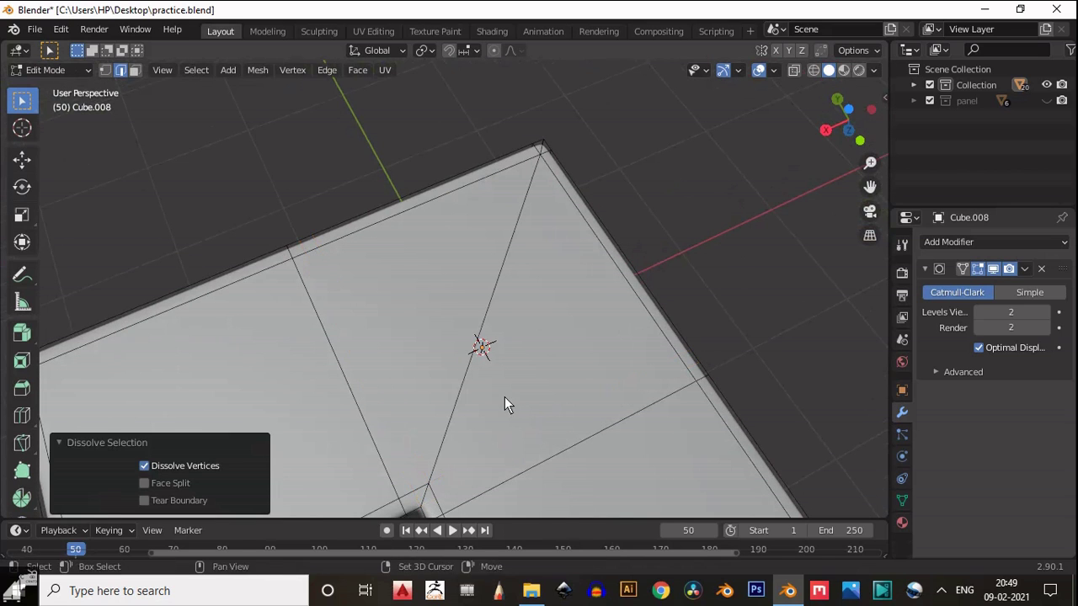
- Examine the cleaned-up topology around the inner and outer corners from several angles
scroll(504, 397, "down", 5)
middle_click_drag(502, 361, 557, 352)
scroll(498, 253, "up", 2)
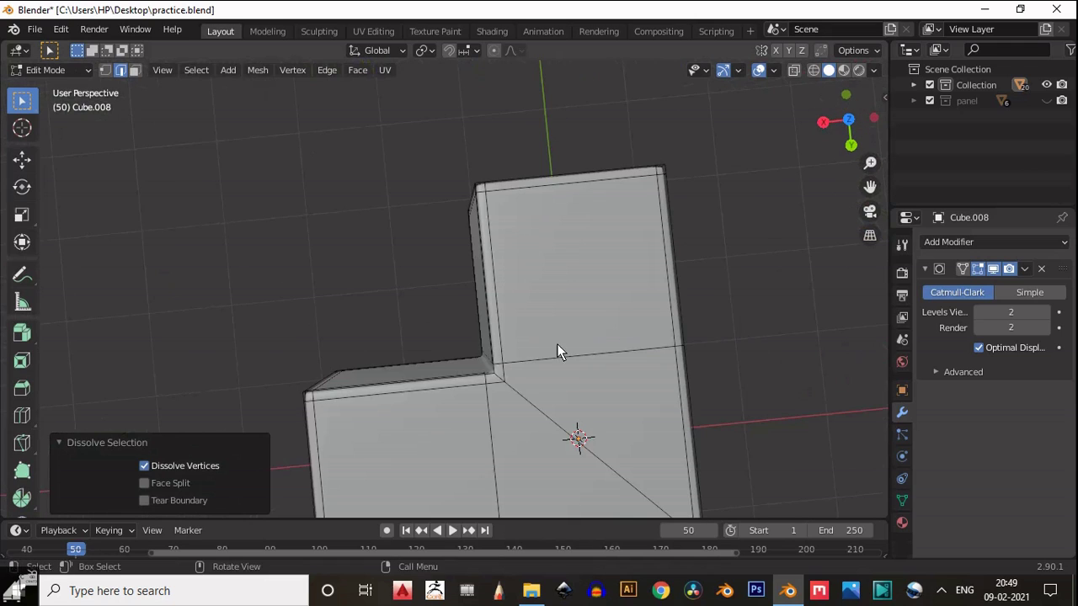
middle_click_drag(650, 454, 473, 308, "shift")
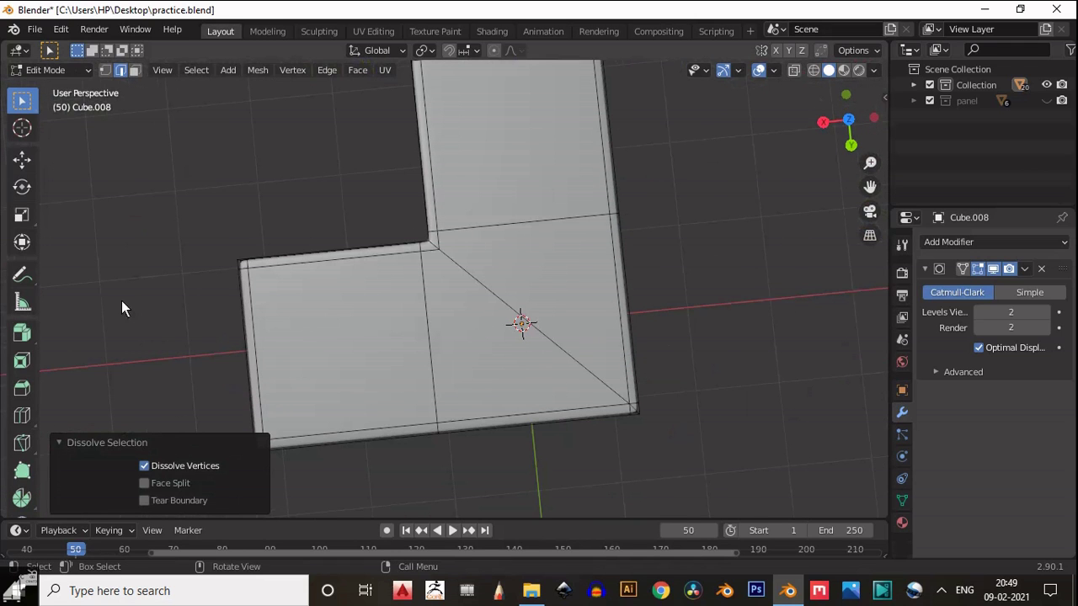
middle_click_drag(121, 300, 309, 282)
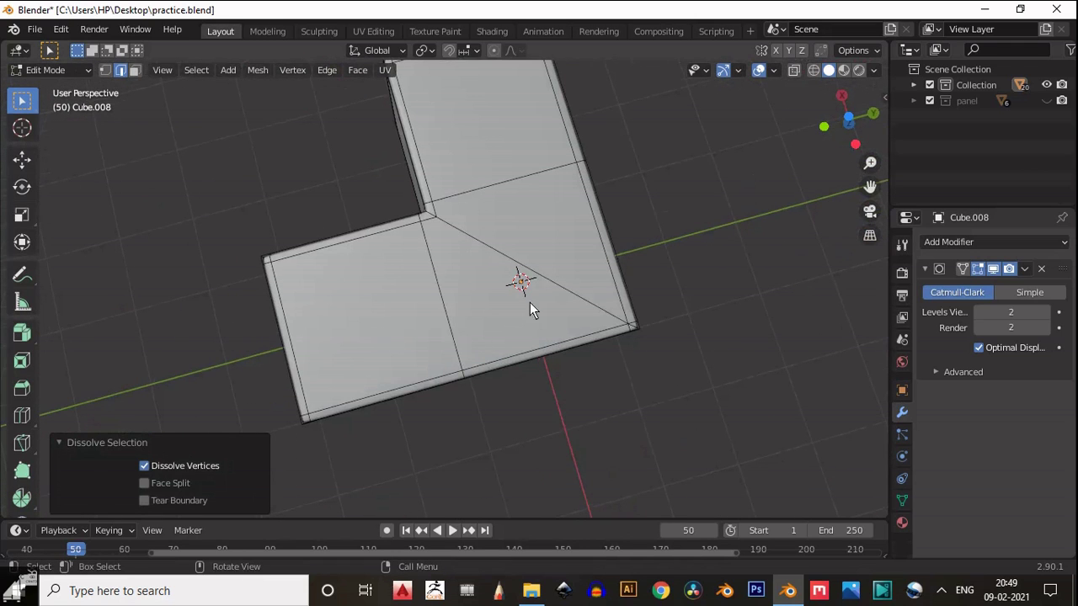
middle_click_drag(488, 149, 447, 320)
key("Tab")
key("Tab")
scroll(510, 258, "up", 4)
middle_click_drag(510, 257, 465, 217)
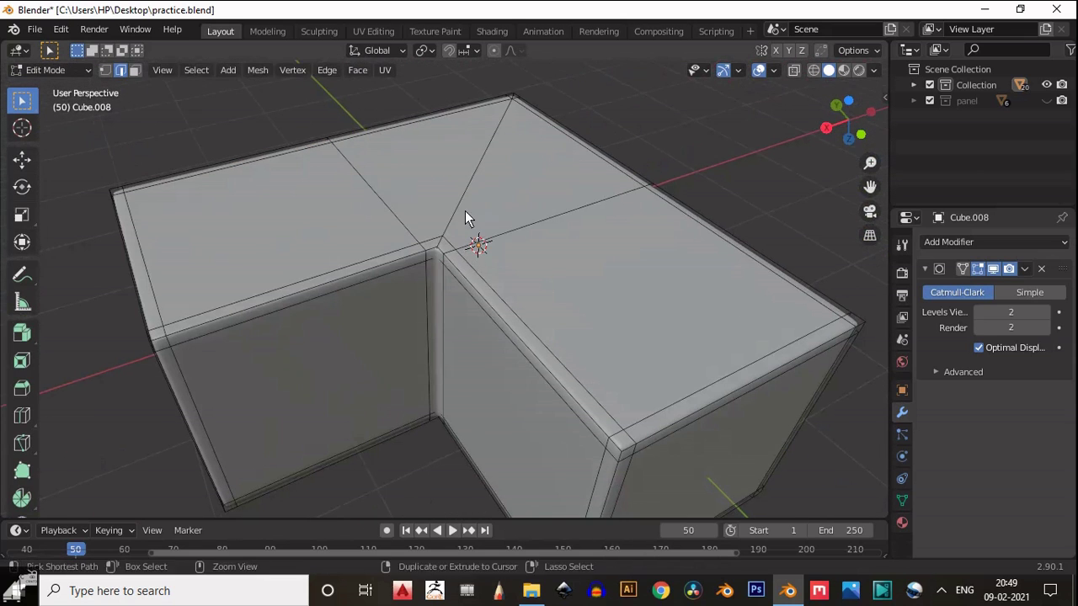
- Add a centred loop cut running around the corner through both arms and return to Object Mode
key("ctrl+r")
left_click(482, 194)
right_click(487, 222)
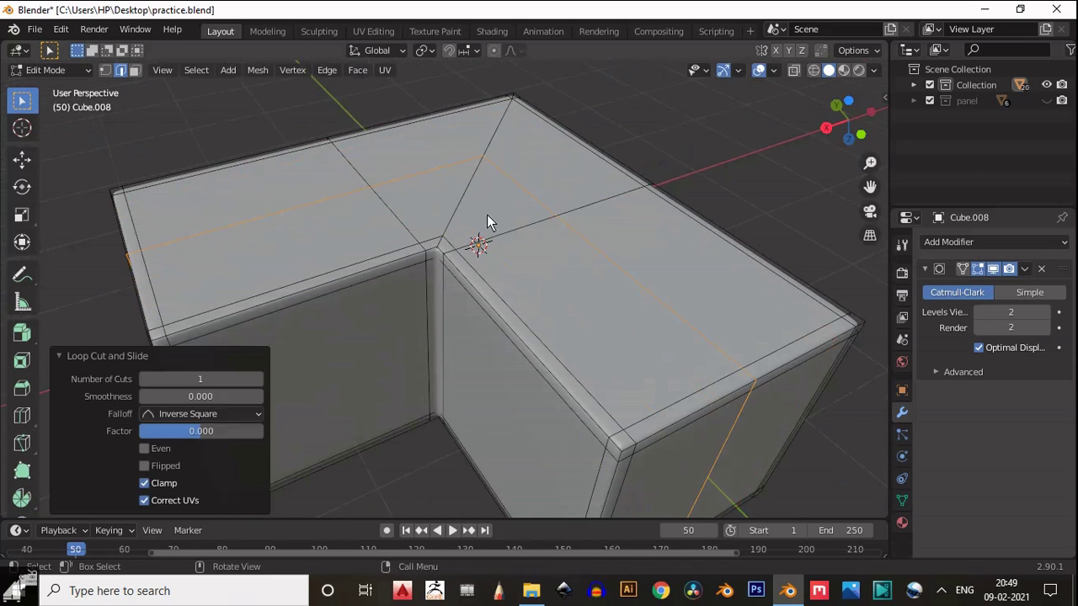
key("Tab")
scroll(483, 210, "down", 4)
middle_click_drag(521, 282, 756, 228)
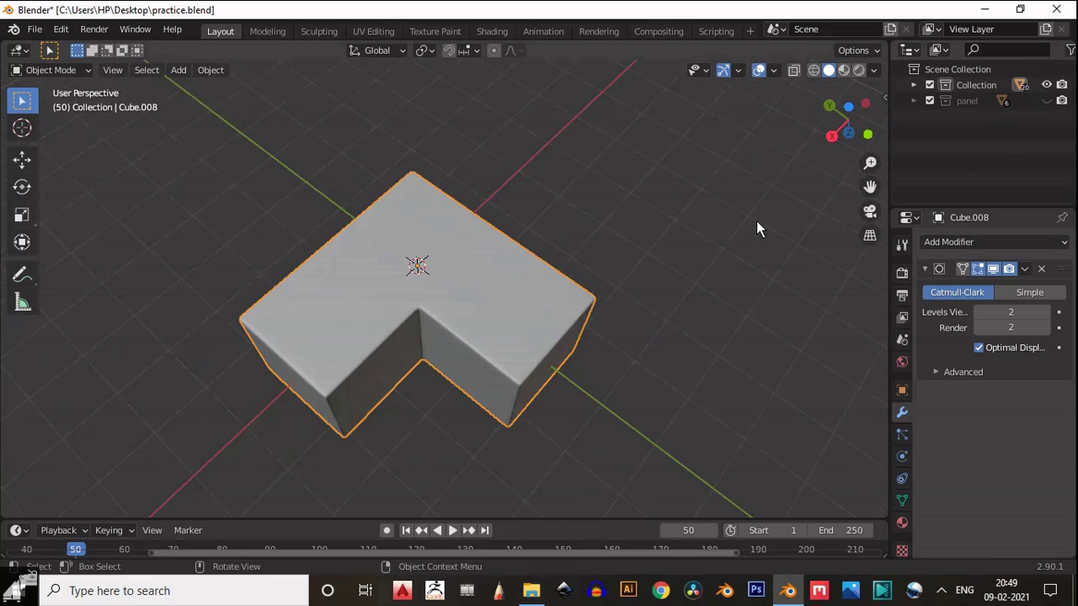
- Move the block to a new collection named Collection 3 and hide it in the viewport
key("m")
left_click(559, 268)
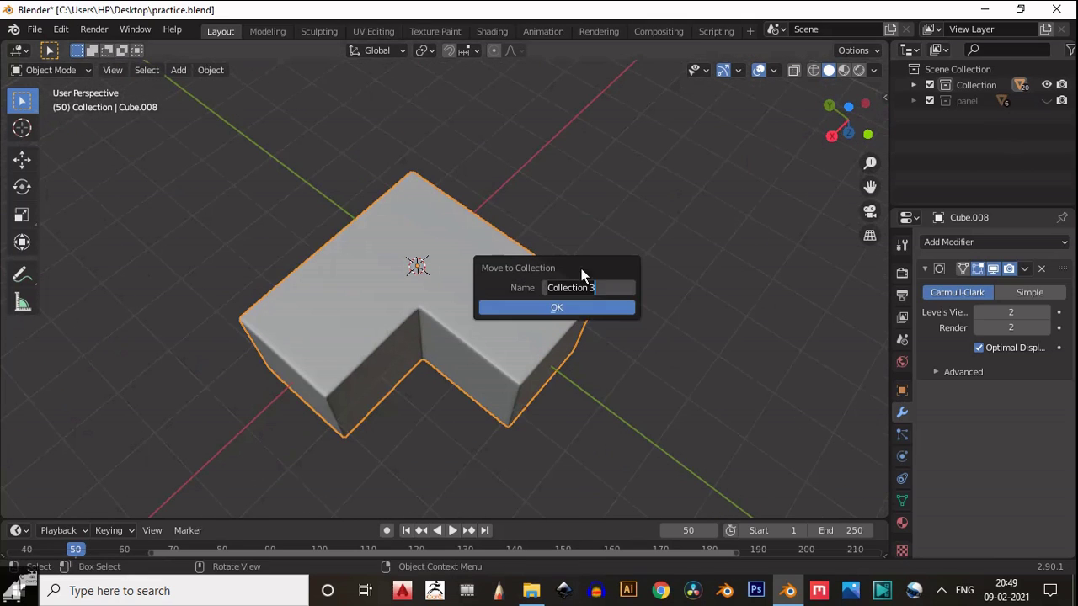
left_click(602, 310)
left_click(1047, 131)
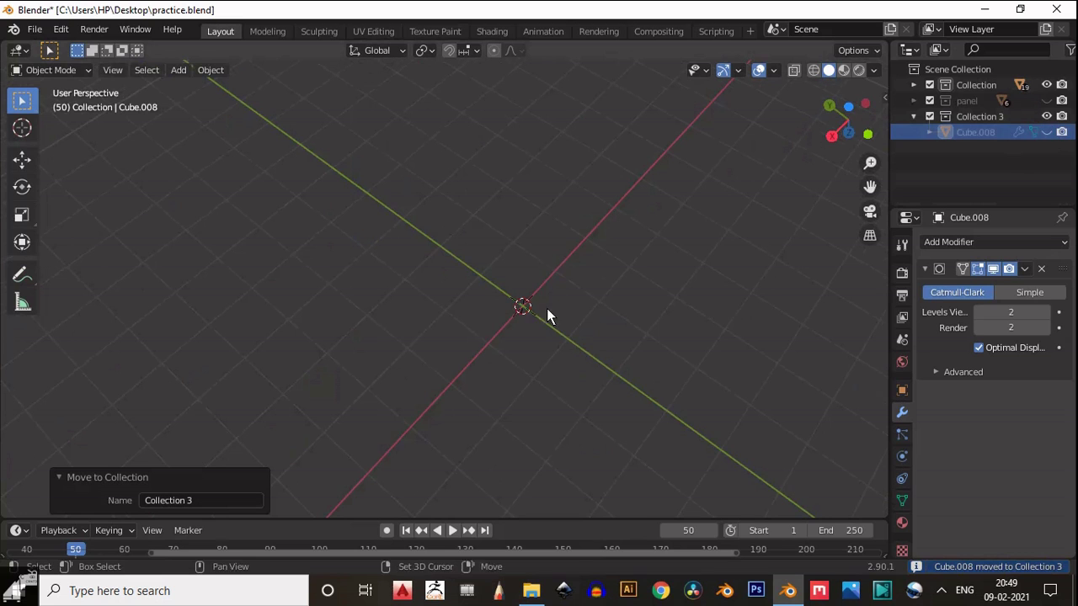
- Add a new cube mesh to the scene at the 3D cursor
key("shift+a")
left_click(601, 281)
scroll(521, 317, "up", 2)
middle_click_drag(589, 318, 152, 341)
- Extrude three side faces of the cube individually by 2 m to form a T-shaped block
key("Tab")
key("3")
left_click(435, 325)
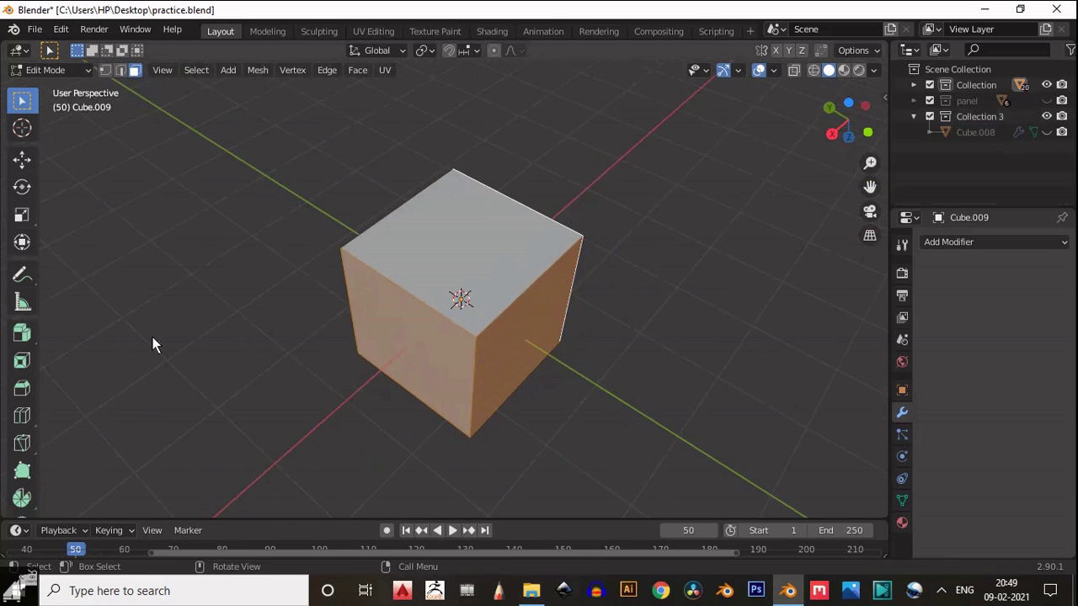
left_click(22, 333)
middle_click_drag(337, 354, 509, 371)
left_click_drag(527, 317, 527, 256)
middle_click_drag(591, 327, 497, 298)
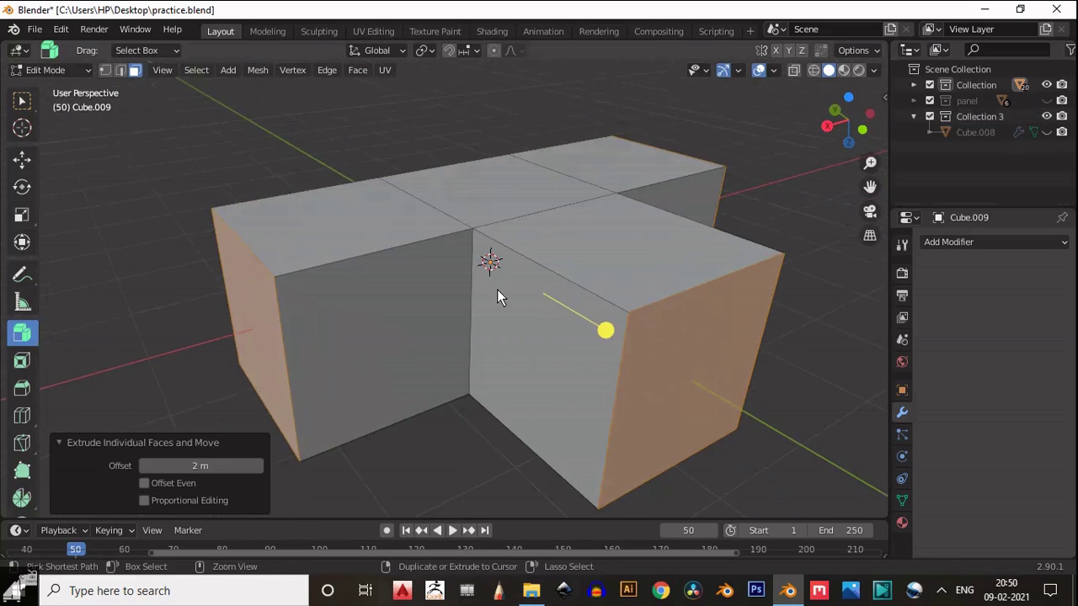
- Add horizontal support loops around the T-block close to its upper and lower edges, using a slide factor of -0.900 for the upper one
key("alt+a")
key("ctrl+r")
left_click(495, 271)
left_click(500, 210)
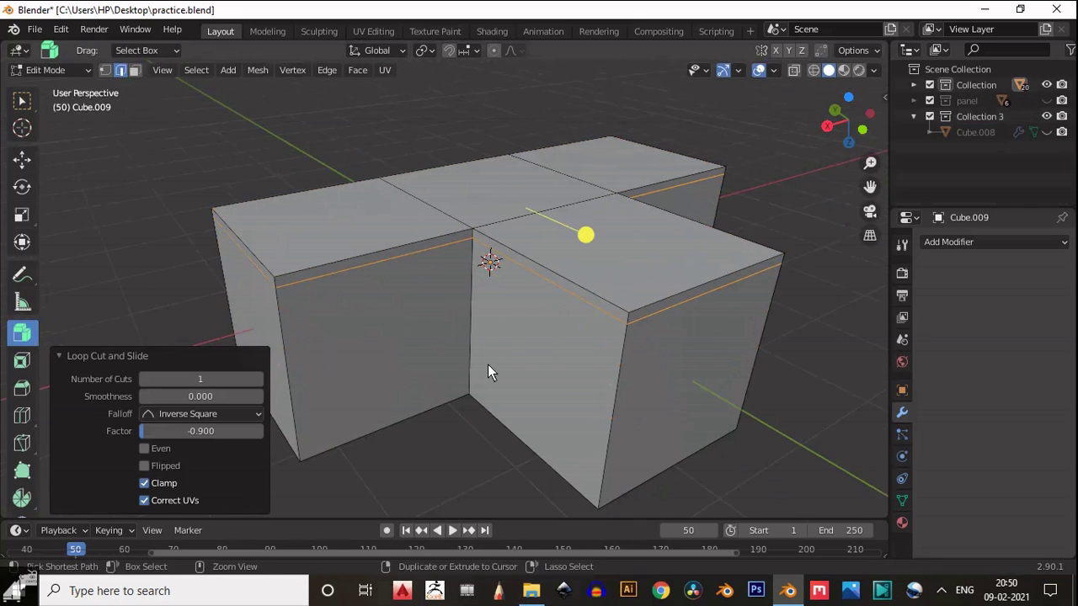
key("g")
key("g")
left_click(483, 436)
- Add support loops near the end face of the stem and near one end of the crossbar, sliding the stem loop by -0.900
middle_click_drag(512, 260, 650, 272)
key("g")
key("g")
right_click(694, 282)
middle_click_drag(539, 278, 433, 261)
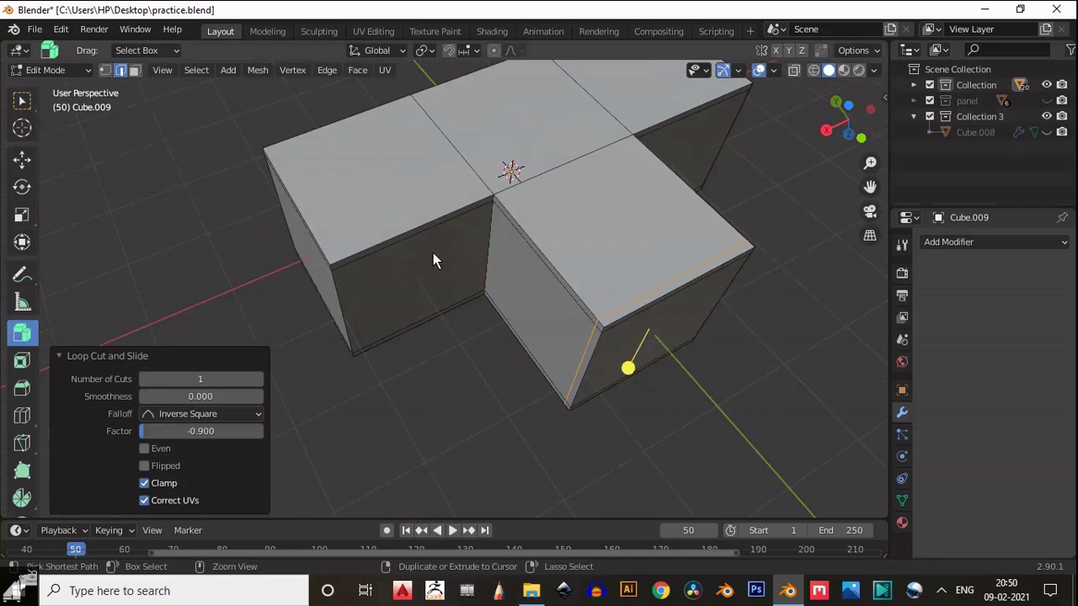
key("g")
key("g")
right_click(362, 294)
- Add lengthwise support loops along the crossbar's back and front edges, with a slide factor of -0.900 on the front loop
key("ctrl+r")
middle_click_drag(567, 237, 540, 245)
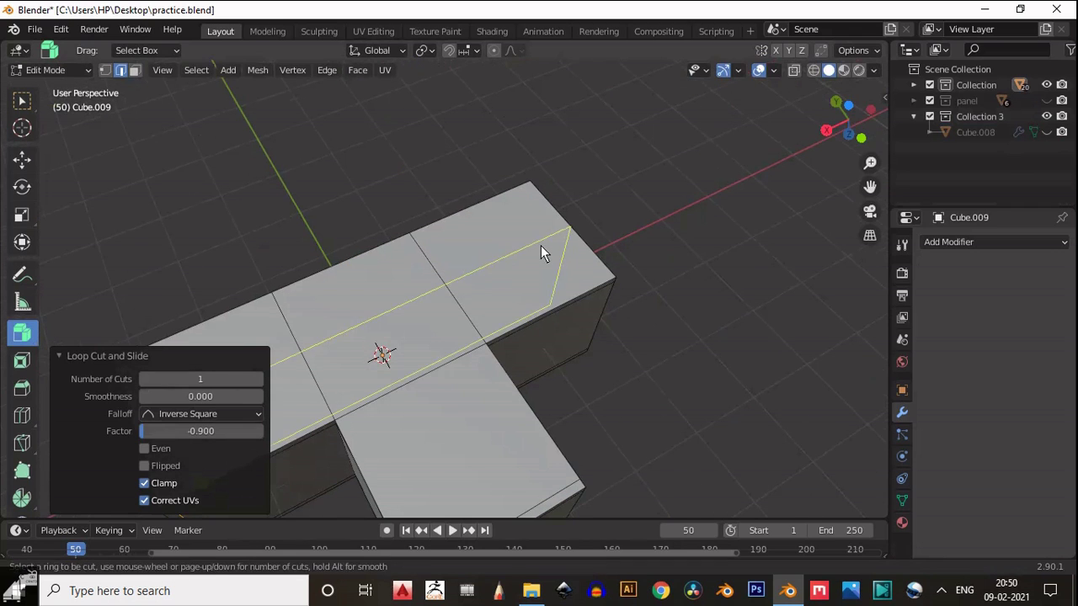
left_click(541, 245)
left_click(521, 188)
middle_click_drag(521, 187, 501, 227)
left_click_drag(498, 229, 587, 250)
middle_click_drag(587, 250, 550, 288)
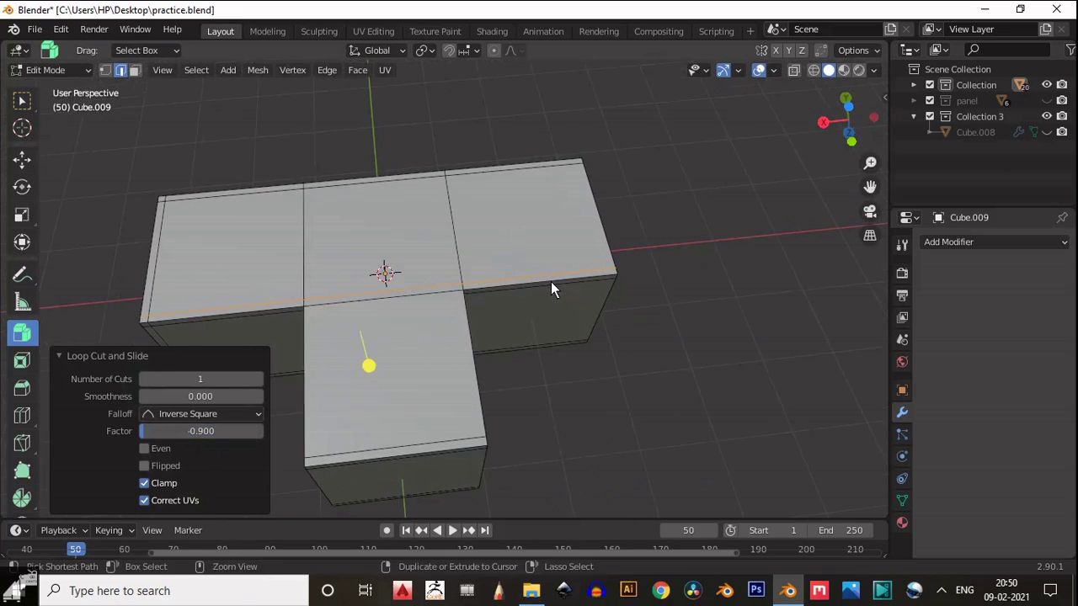
- Add support loops near the crossbar's other end and across the crossbar just outside both stem junctions
left_click_drag(550, 282, 580, 285)
middle_click_drag(580, 285, 493, 313)
left_click_drag(478, 314, 545, 306)
middle_click_drag(548, 365, 592, 316)
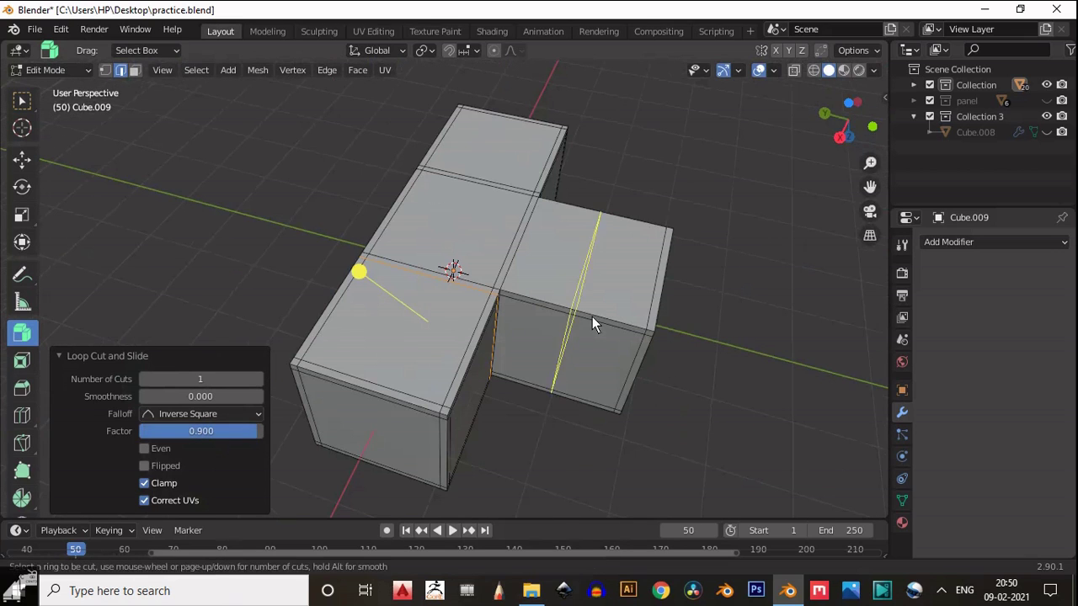
- Add a support loop around the stem just beyond its junction with the crossbar, with a slide factor of 0.900
left_click_drag(592, 317, 522, 303)
middle_click_drag(533, 340, 527, 380)
left_click_drag(615, 330, 549, 341)
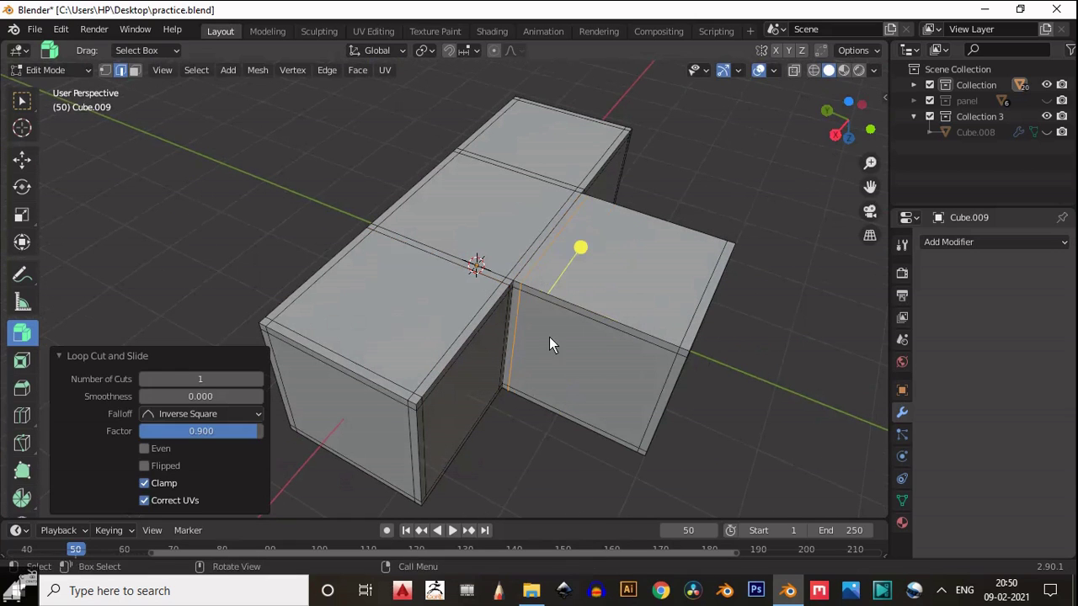
middle_click_drag(541, 373, 508, 359)
mouse_move(507, 359)
left_mouse_down()
mouse_move(506, 293)
mouse_move(510, 357)
left_mouse_up()
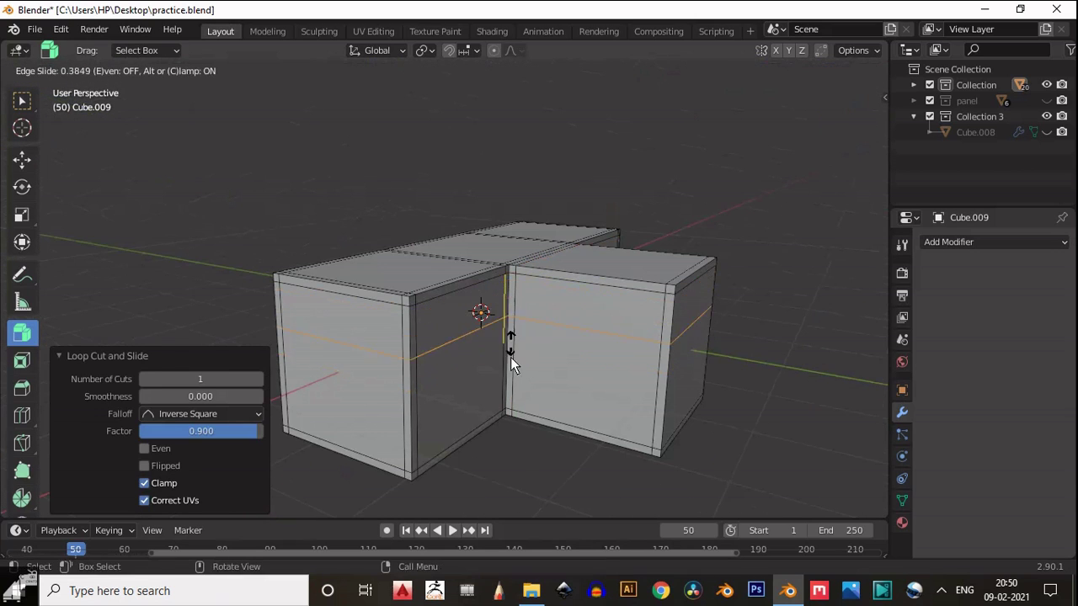
left_click(510, 357)
middle_click_drag(528, 342, 582, 329)
- Add a Subdivision Surface modifier to the T-block in Object Mode with viewport level 2 and shade it smooth
key("Tab")
left_click(952, 242)
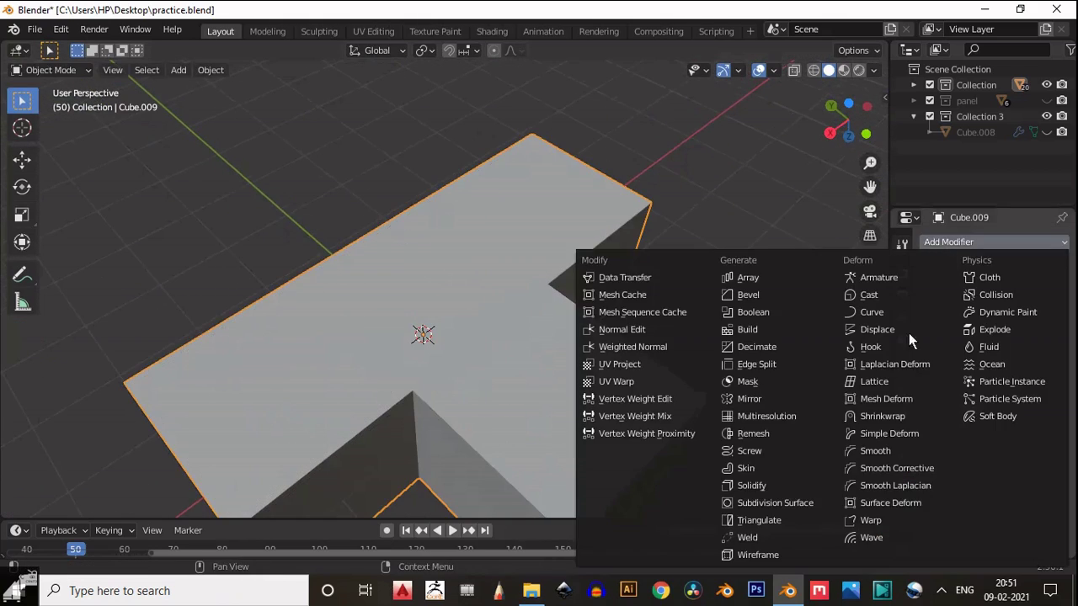
left_click(751, 502)
scroll(512, 362, "down", 3)
middle_click_drag(511, 362, 698, 339)
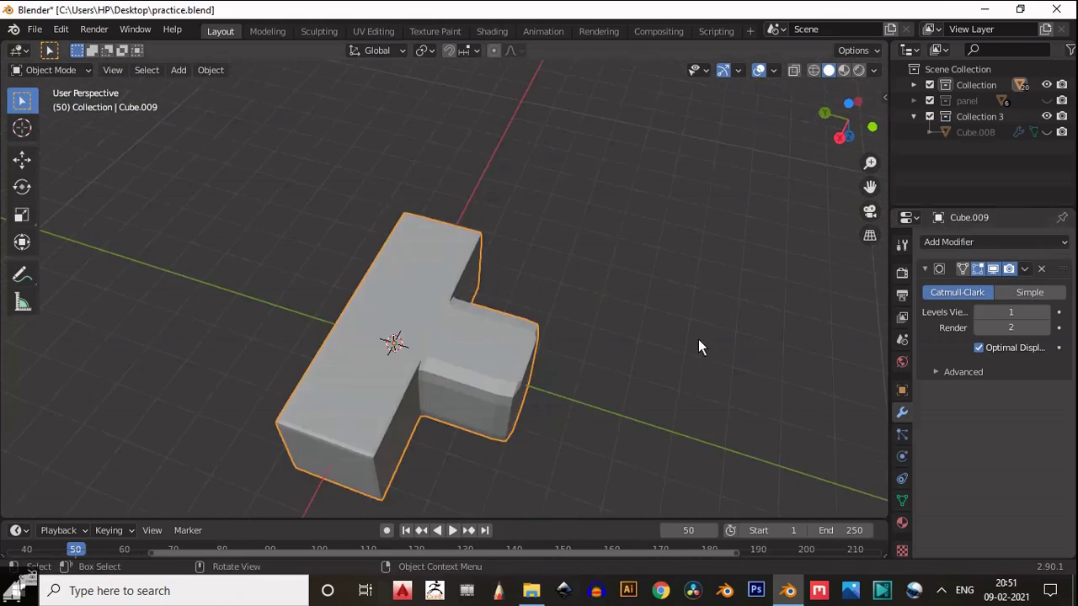
left_click(1052, 312)
scroll(434, 356, "up", 4)
right_click(433, 356)
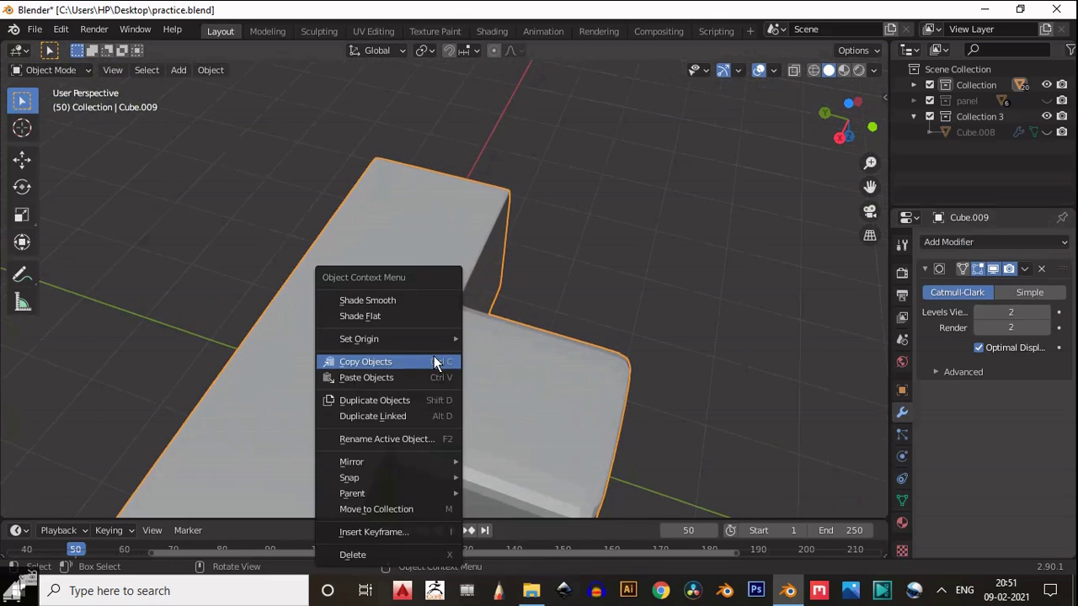
left_click(412, 301)
- Add support loops close to both long sides of the stem, running on across the crossbar, and check the shape in Object Mode
key("Tab")
scroll(514, 356, "down", 3)
middle_click_drag(513, 356, 531, 302)
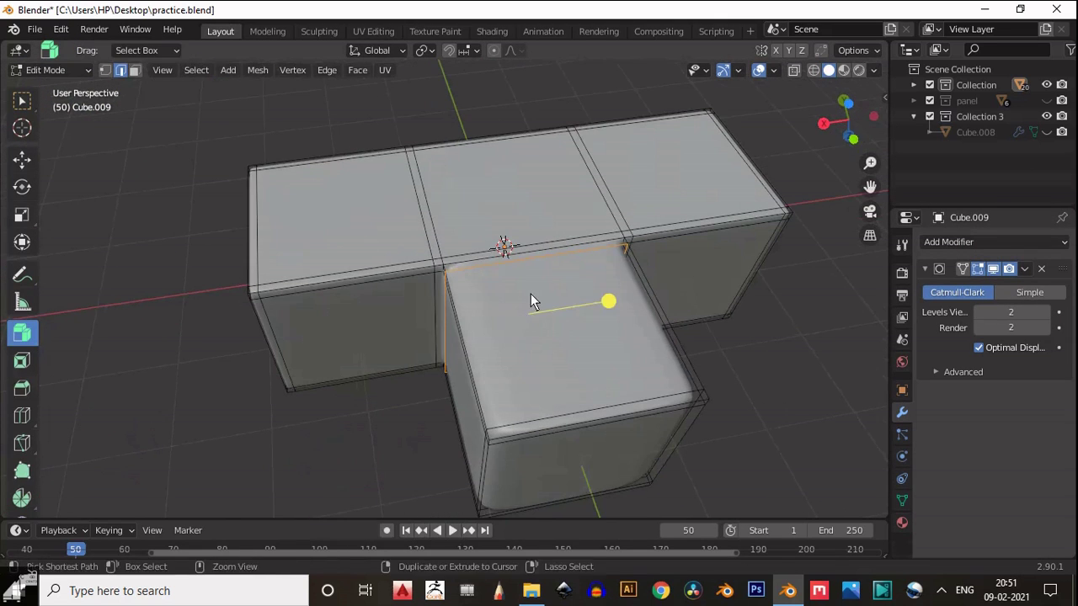
left_click_drag(531, 302, 448, 293)
left_click_drag(501, 271, 532, 287)
middle_click_drag(532, 286, 454, 389)
key("Tab")
key("Tab")
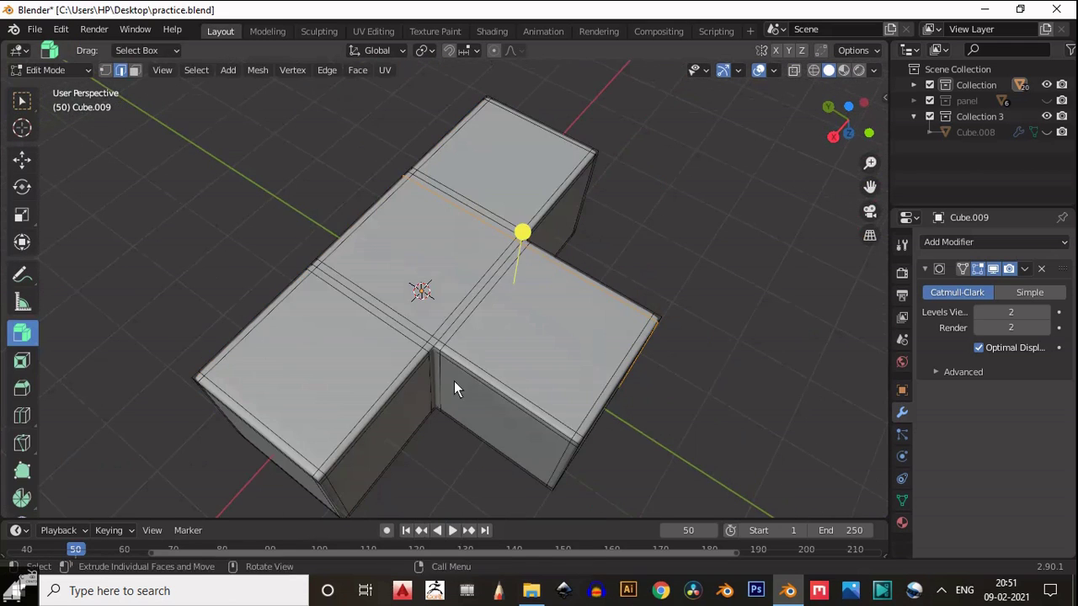
- Add two evenly spaced loop cuts along the stem and two along the length of the crossbar, without sliding them
key("ctrl+r")
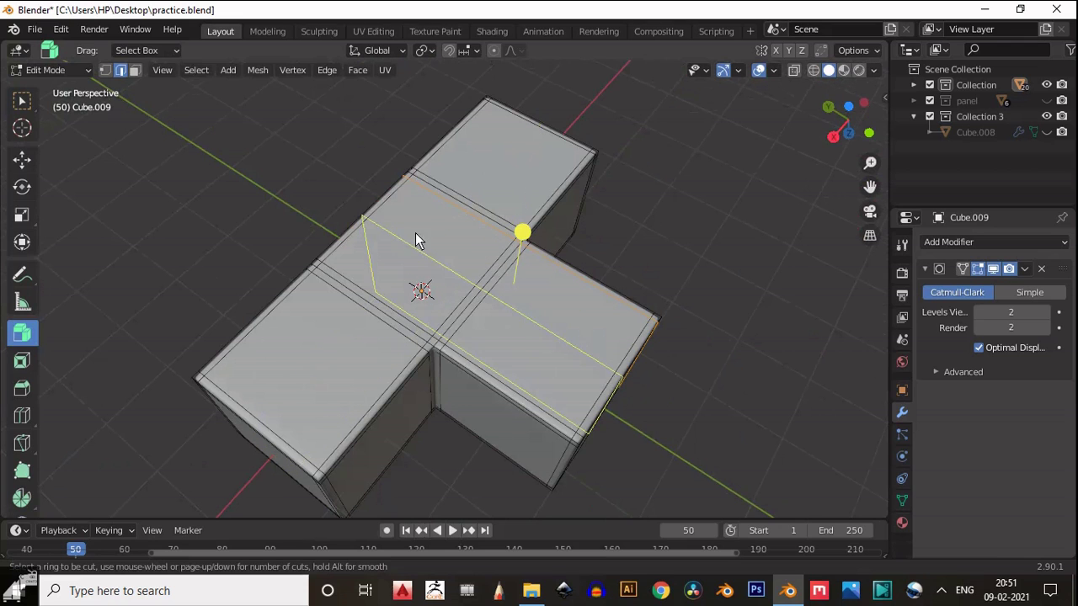
right_click(466, 372)
middle_click_drag(466, 372, 541, 325)
key("ctrl+r")
left_click(541, 315)
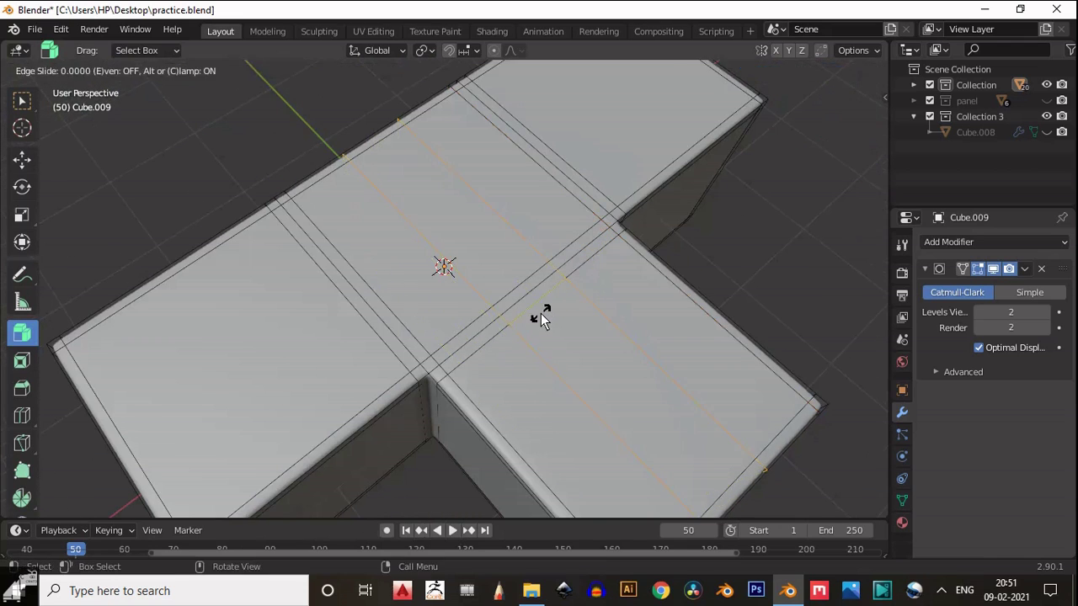
right_click(541, 314)
middle_click_drag(428, 260, 468, 373)
- Connect the vertices diagonally from one inner corner to the nearest interior grid crossing with Connect Vertex Pairs
key("1")
key("alt+a")
key("w")
right_click(468, 253)
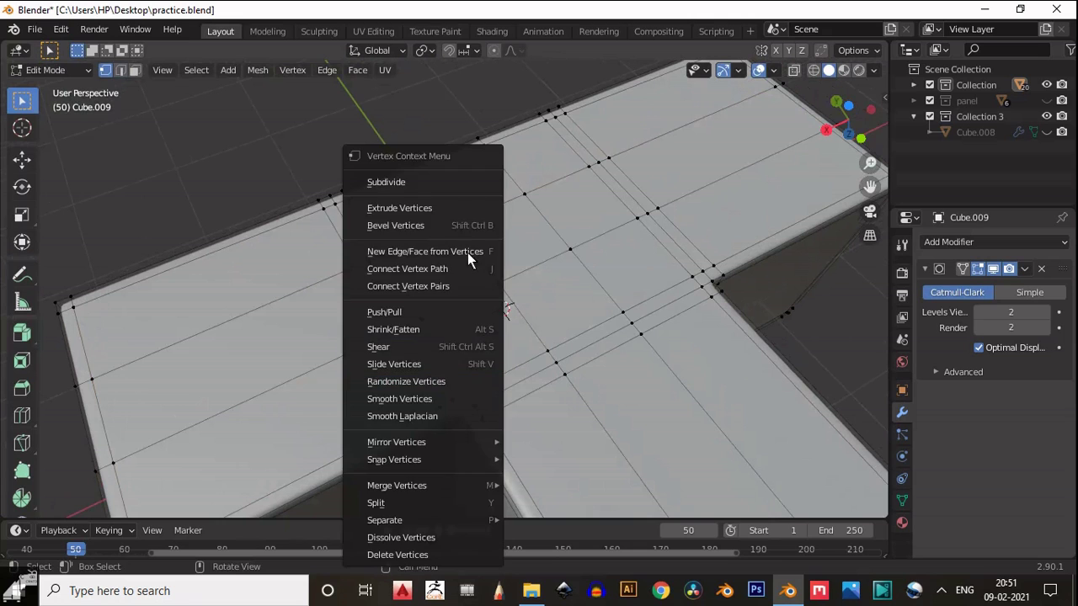
left_click(465, 284)
scroll(498, 335, "up", 2)
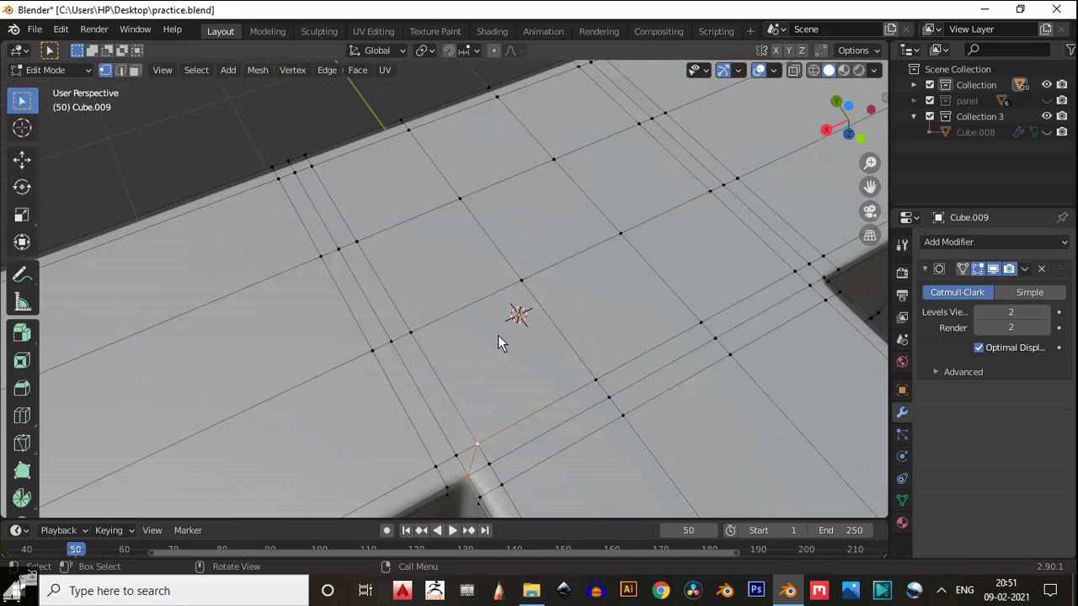
left_click(522, 281, "shift")
right_click(522, 287)
left_click(522, 288)
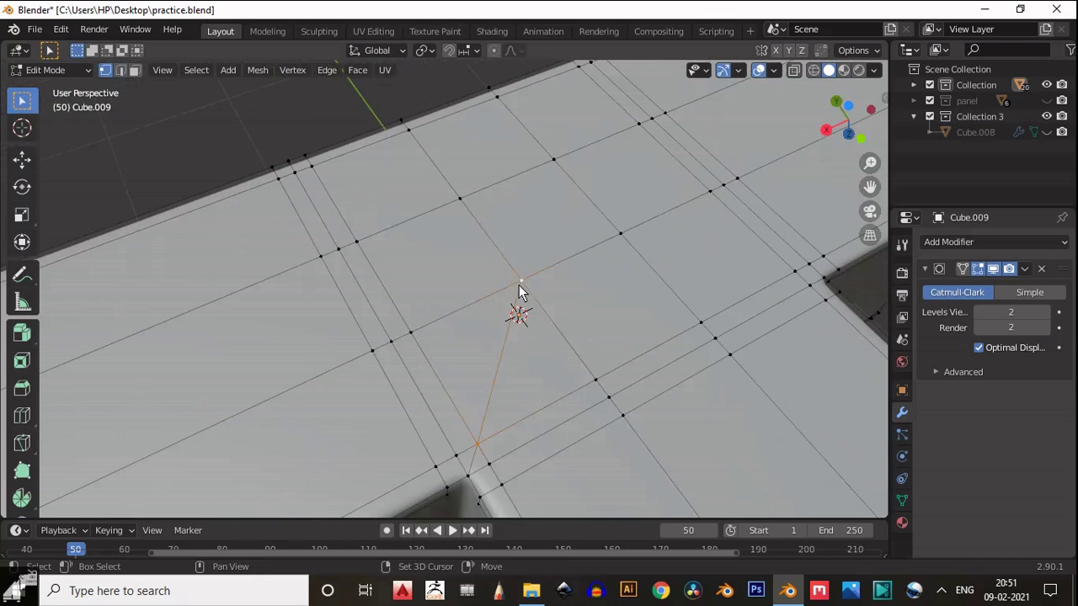
- Connect the back-edge support vertices diagonally to the nearest interior grid crossing on that same side of the crossbar
middle_click_drag(519, 284, 345, 242)
left_click(308, 218)
left_click(469, 254, "shift")
right_click(469, 254)
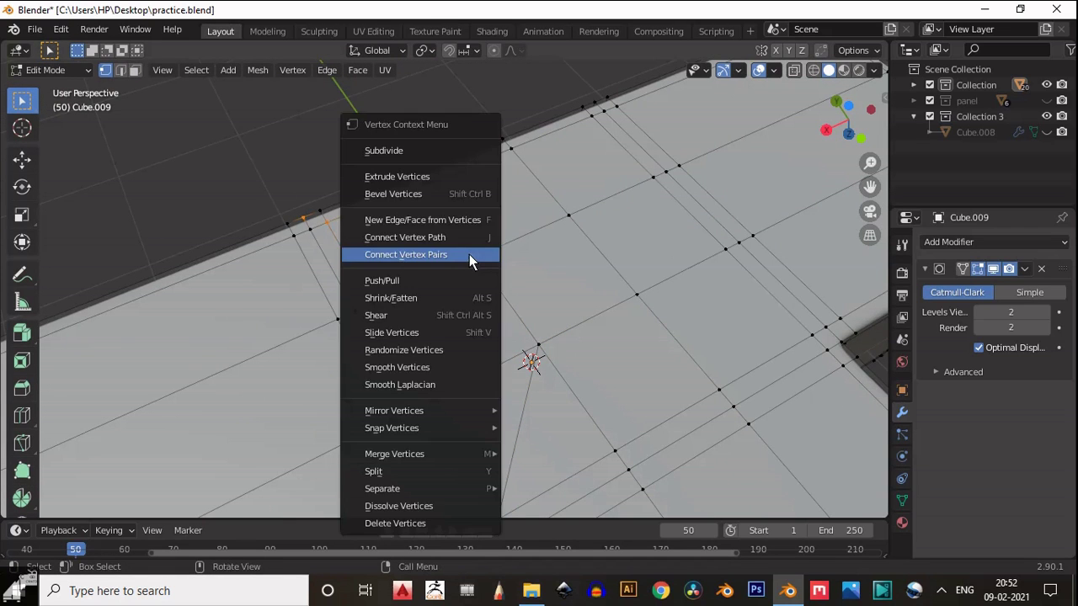
left_click(468, 254)
- Connect the other inner corner and the remaining back-edge corner diagonally to their nearest grid crossings with Connect Vertex Pairs
scroll(485, 269, "down", 3)
middle_click_drag(496, 286, 460, 399)
scroll(592, 397, "up", 4)
right_click(444, 255)
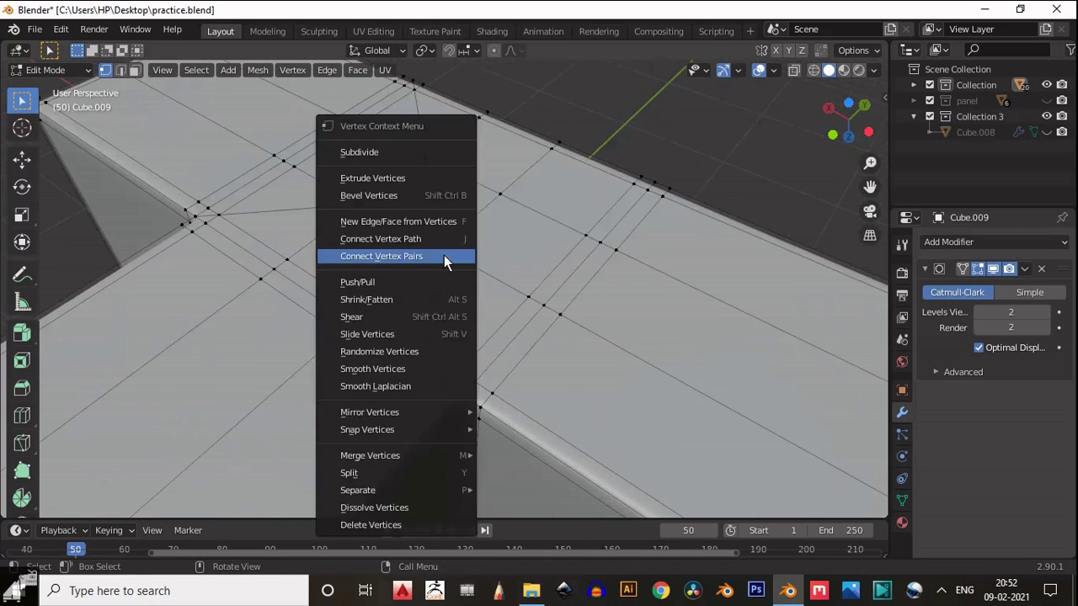
left_click(421, 255)
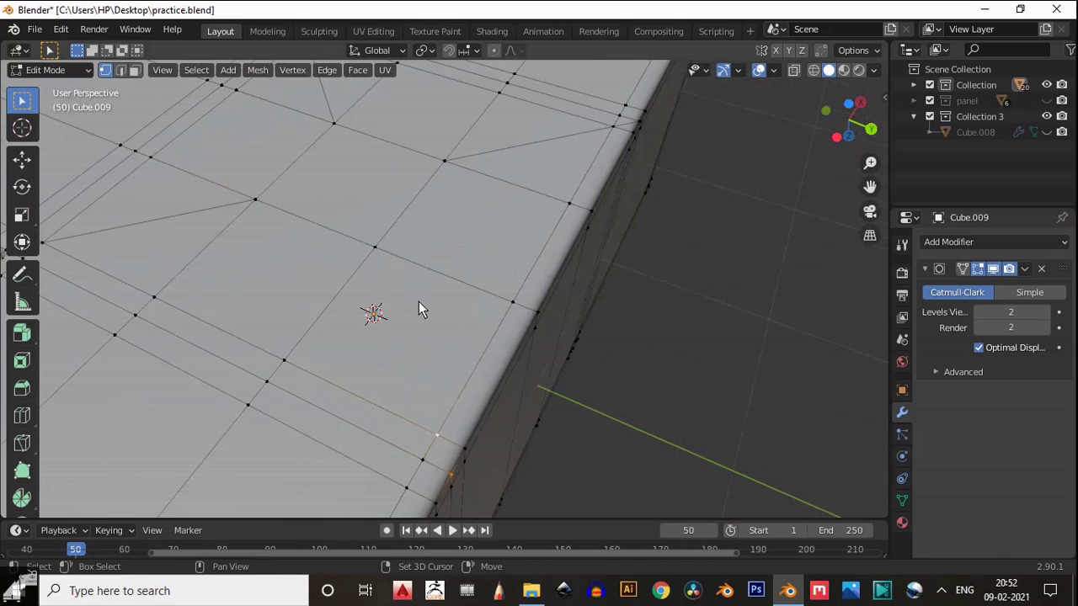
right_click(447, 288)
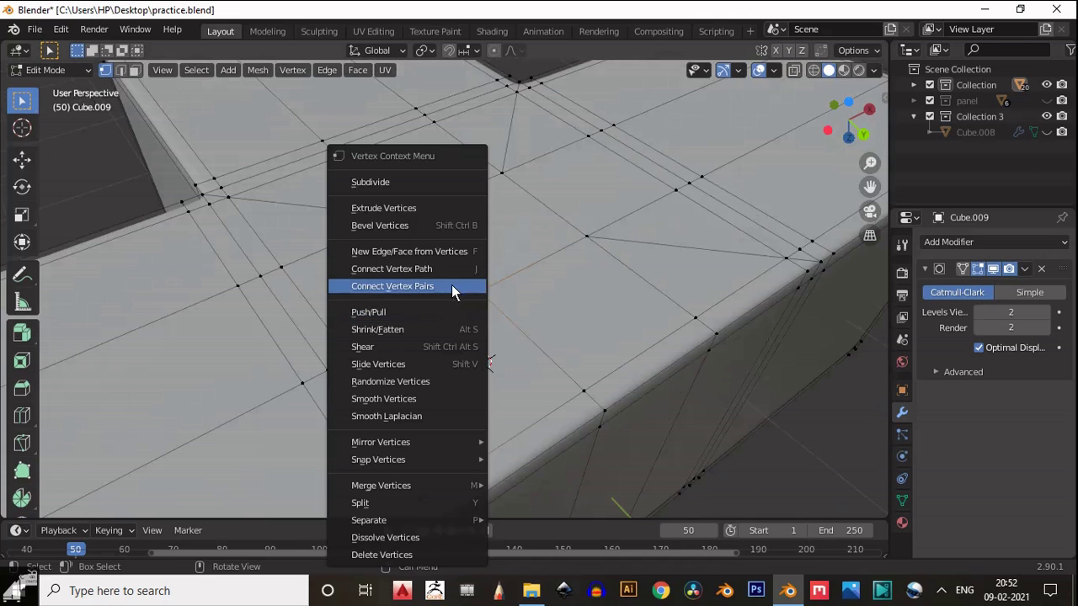
left_click(452, 284)
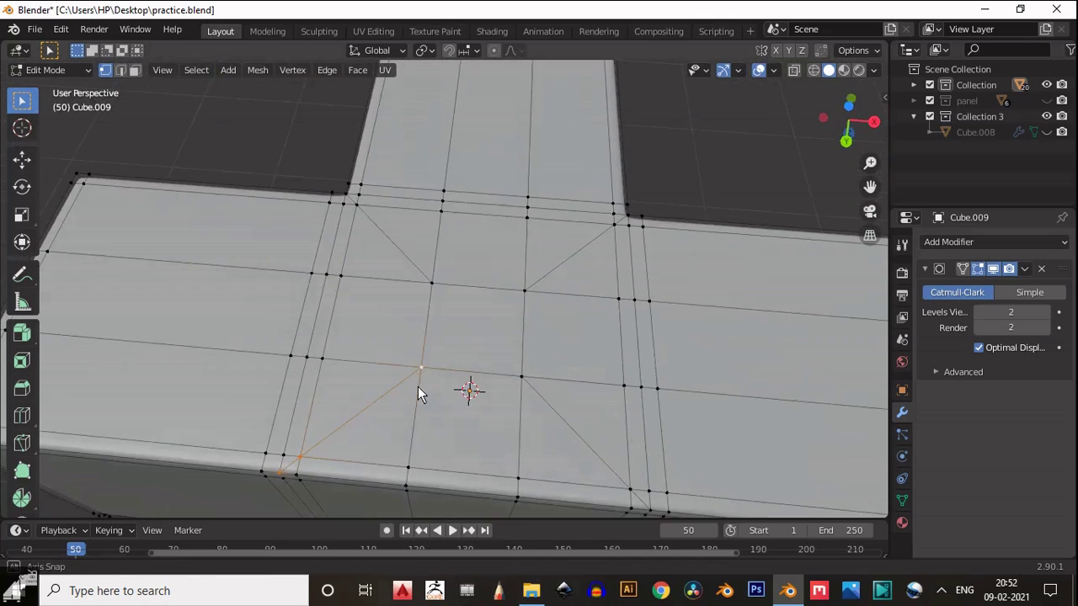